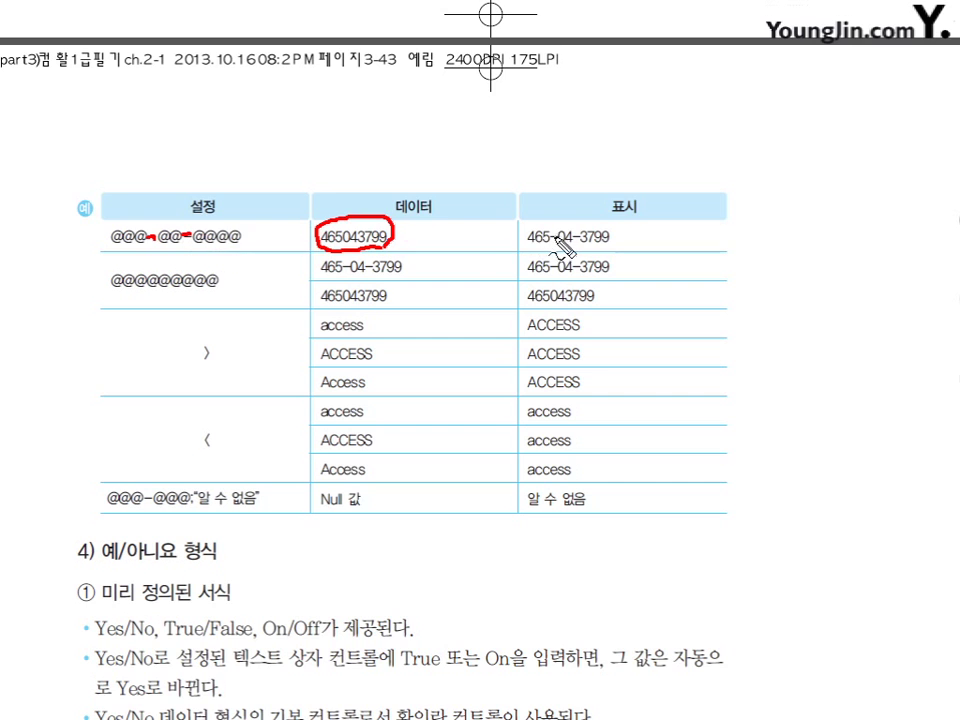
# Mark the hyphens in the first row's displayed value and underline the hyphenless @ format with its two data and display values
pyautogui.moveTo(534, 231); pyautogui.dragTo(554, 237)
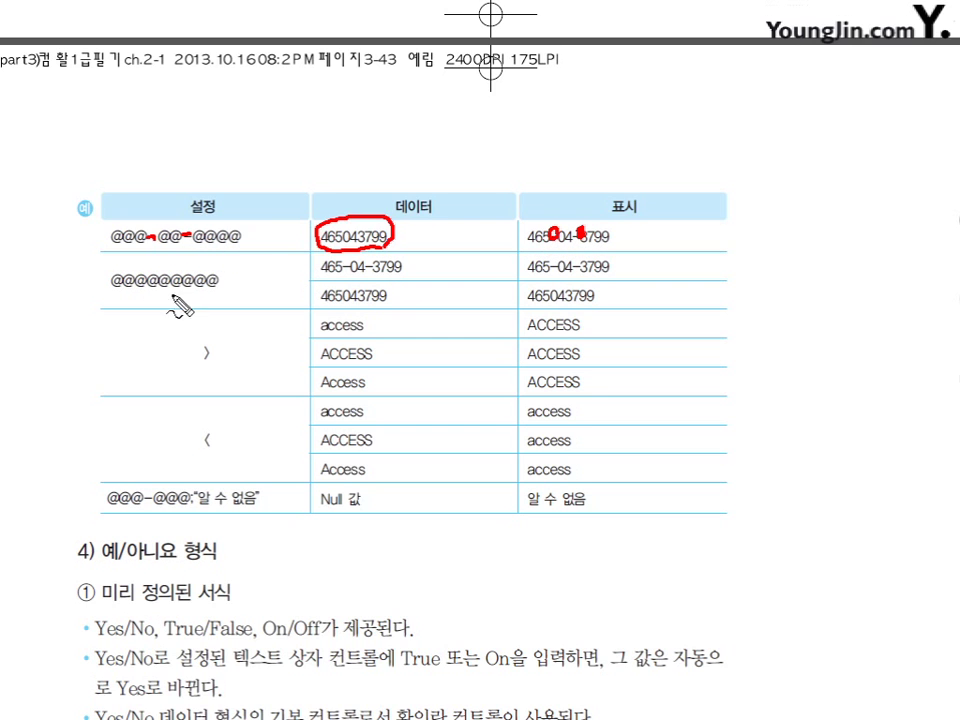
pyautogui.moveTo(114, 289); pyautogui.dragTo(198, 295)
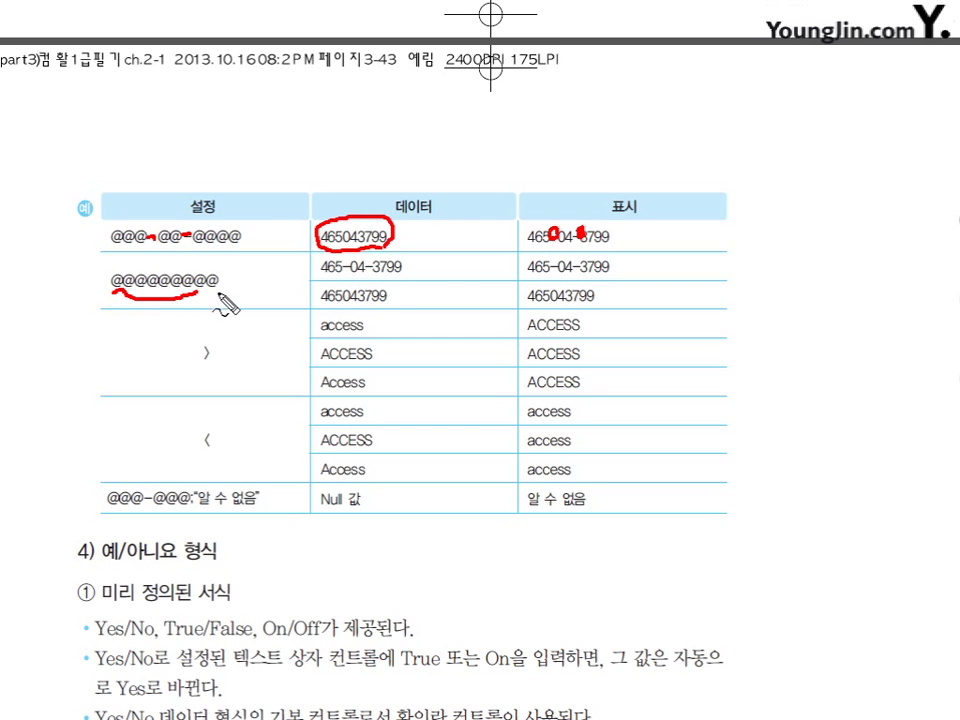
pyautogui.moveTo(321, 278); pyautogui.dragTo(392, 277)
pyautogui.moveTo(527, 278); pyautogui.dragTo(609, 277)
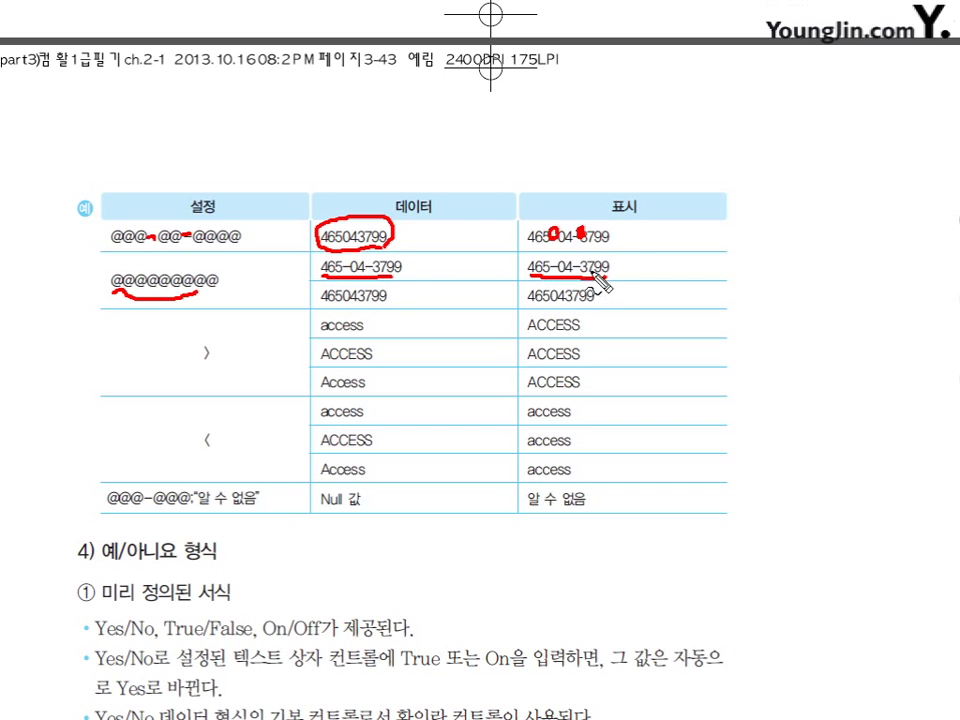
pyautogui.moveTo(322, 305); pyautogui.dragTo(374, 312)
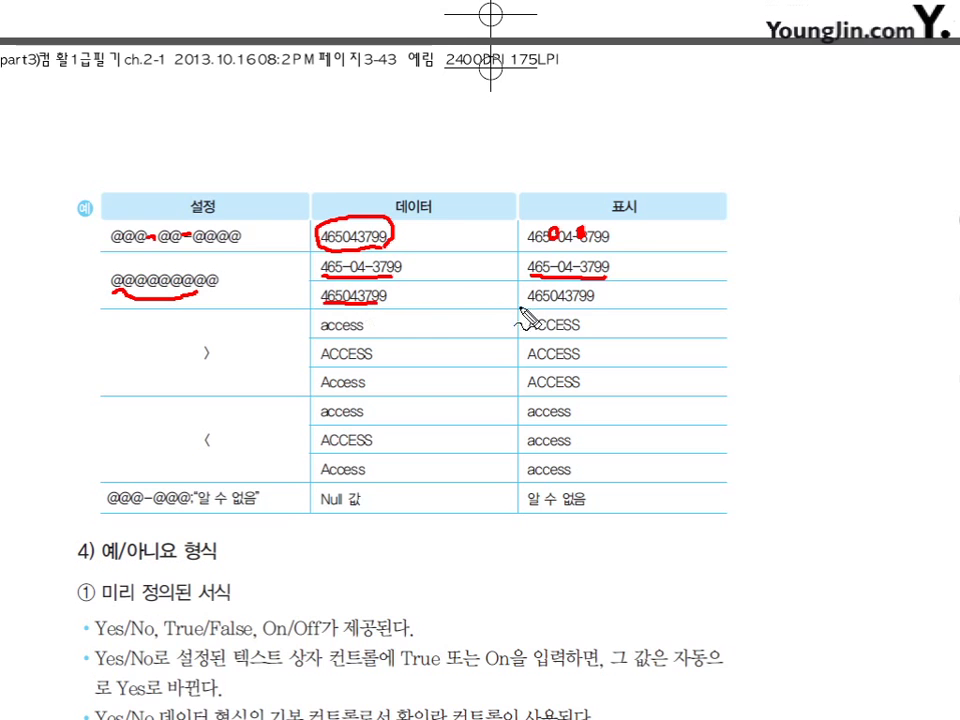
pyautogui.moveTo(527, 309); pyautogui.dragTo(580, 309)
# Annotate the > format with "크다", underline and bracket its three data values, and circle the ACCESS display values
pyautogui.moveTo(216, 332)
pyautogui.mouseDown()
pyautogui.moveTo(246, 350)
pyautogui.moveTo(220, 362)
pyautogui.moveTo(274, 350)
pyautogui.moveTo(262, 362)
pyautogui.moveTo(289, 358)
pyautogui.moveTo(288, 346)
pyautogui.moveTo(303, 353)
pyautogui.mouseUp()
pyautogui.moveTo(303, 342)
pyautogui.mouseDown()
pyautogui.moveTo(303, 365)
pyautogui.moveTo(362, 331)
pyautogui.mouseUp()
pyautogui.moveTo(322, 363)
pyautogui.mouseDown()
pyautogui.moveTo(358, 363)
pyautogui.moveTo(345, 389)
pyautogui.mouseUp()
pyautogui.moveTo(383, 322)
pyautogui.mouseDown()
pyautogui.moveTo(405, 362)
pyautogui.moveTo(399, 396)
pyautogui.mouseUp()
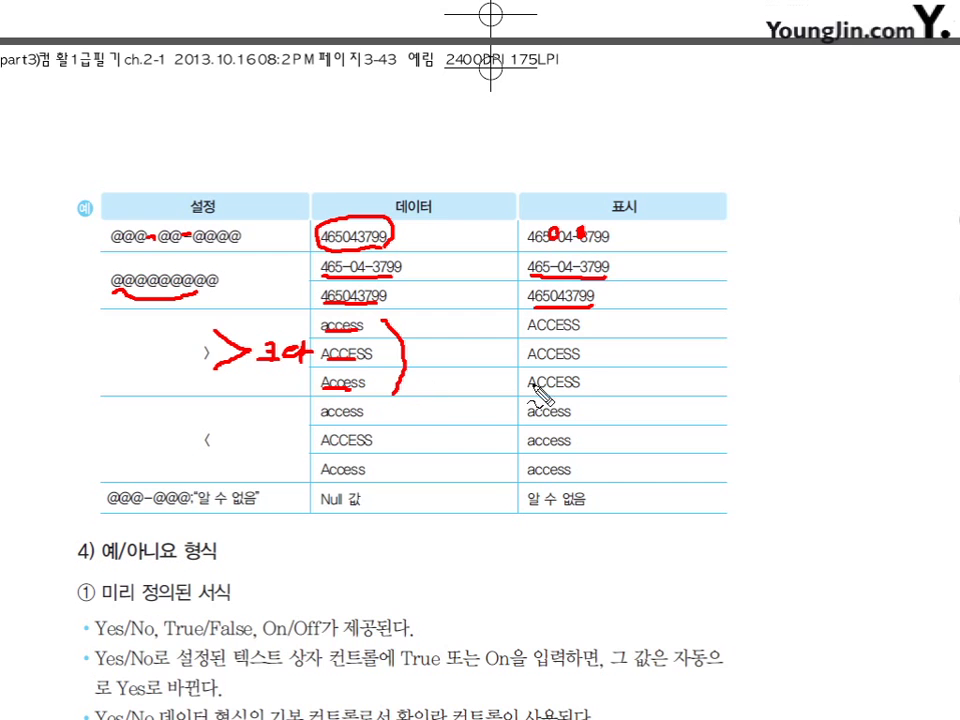
pyautogui.moveTo(545, 395)
pyautogui.mouseDown()
pyautogui.moveTo(549, 332)
pyautogui.moveTo(596, 390)
pyautogui.mouseUp()
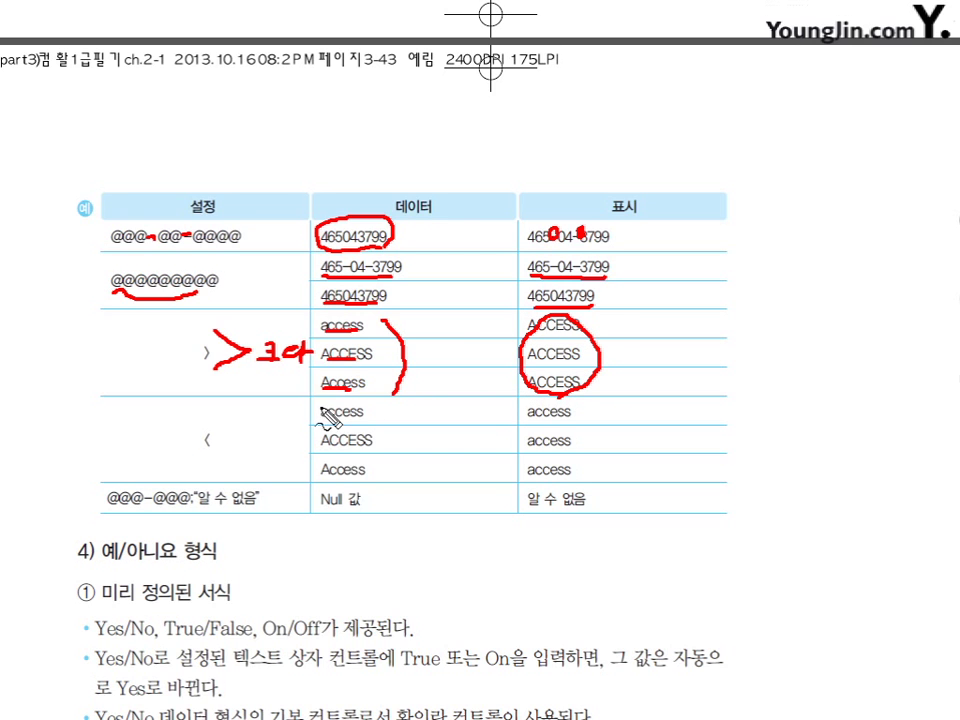
# Redraw the < symbol beside its format and bracket the three data values and three lowercase access display values
pyautogui.moveTo(258, 422)
pyautogui.mouseDown()
pyautogui.moveTo(222, 438)
pyautogui.moveTo(248, 451)
pyautogui.mouseUp()
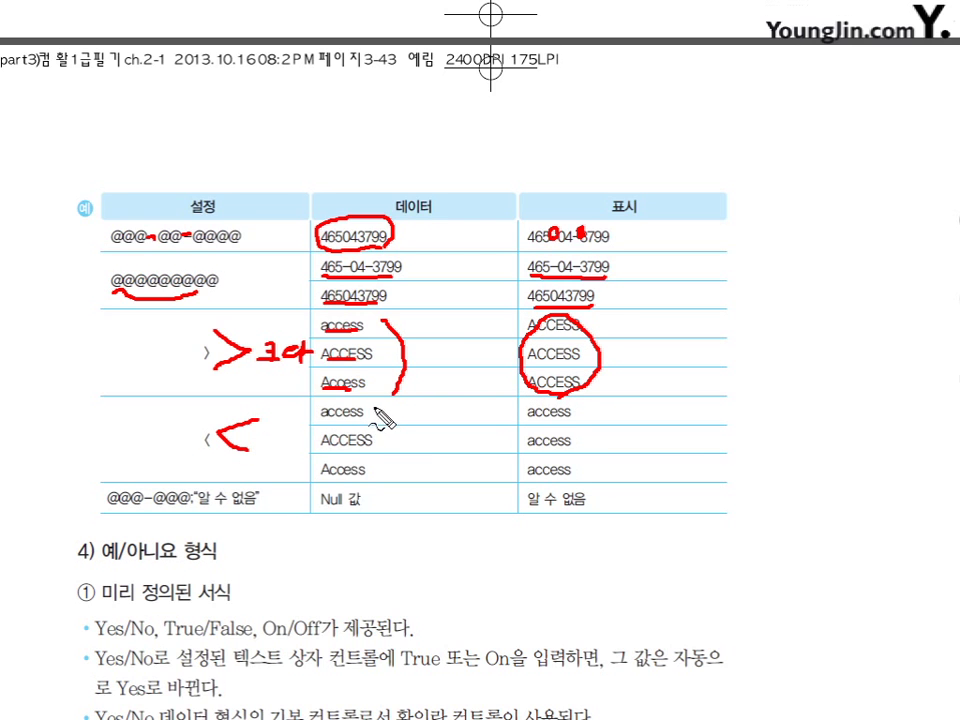
pyautogui.moveTo(371, 407); pyautogui.dragTo(377, 468)
pyautogui.moveTo(577, 407)
pyautogui.mouseDown()
pyautogui.moveTo(590, 452)
pyautogui.moveTo(579, 477)
pyautogui.mouseUp()
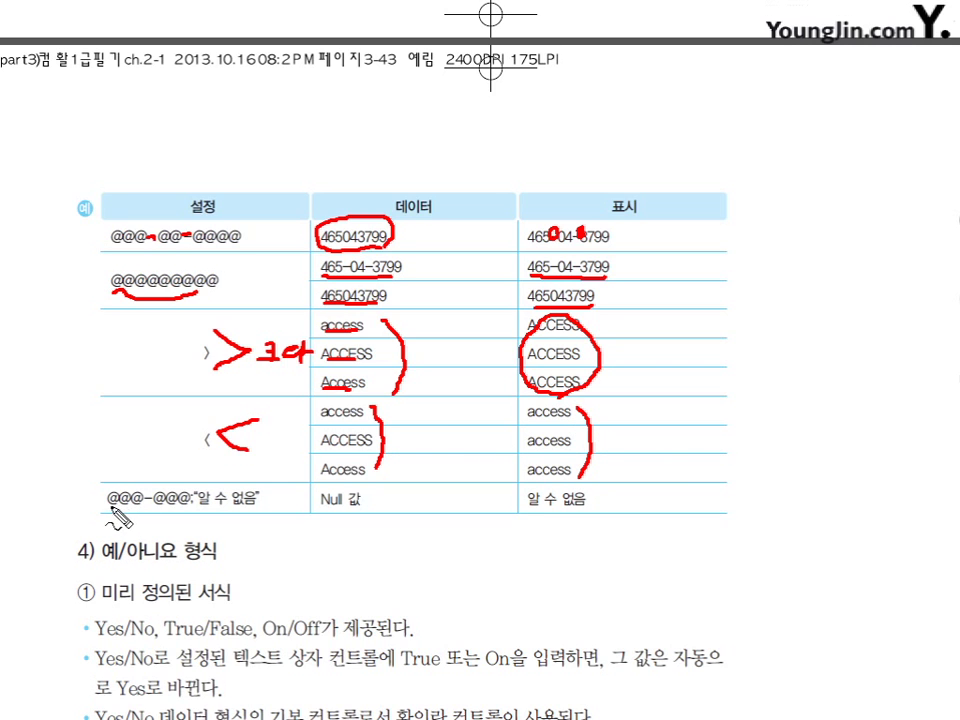
# Mark the @@@-@@@;"알 수 없음" format with its Null data and displayed text, then clear all the ink
pyautogui.moveTo(106, 507)
pyautogui.mouseDown()
pyautogui.moveTo(193, 509)
pyautogui.moveTo(189, 522)
pyautogui.mouseUp()
pyautogui.moveTo(210, 508); pyautogui.dragTo(240, 508)
pyautogui.moveTo(345, 511)
pyautogui.mouseDown()
pyautogui.moveTo(358, 510)
pyautogui.moveTo(287, 548)
pyautogui.moveTo(252, 516)
pyautogui.moveTo(268, 518)
pyautogui.mouseUp()
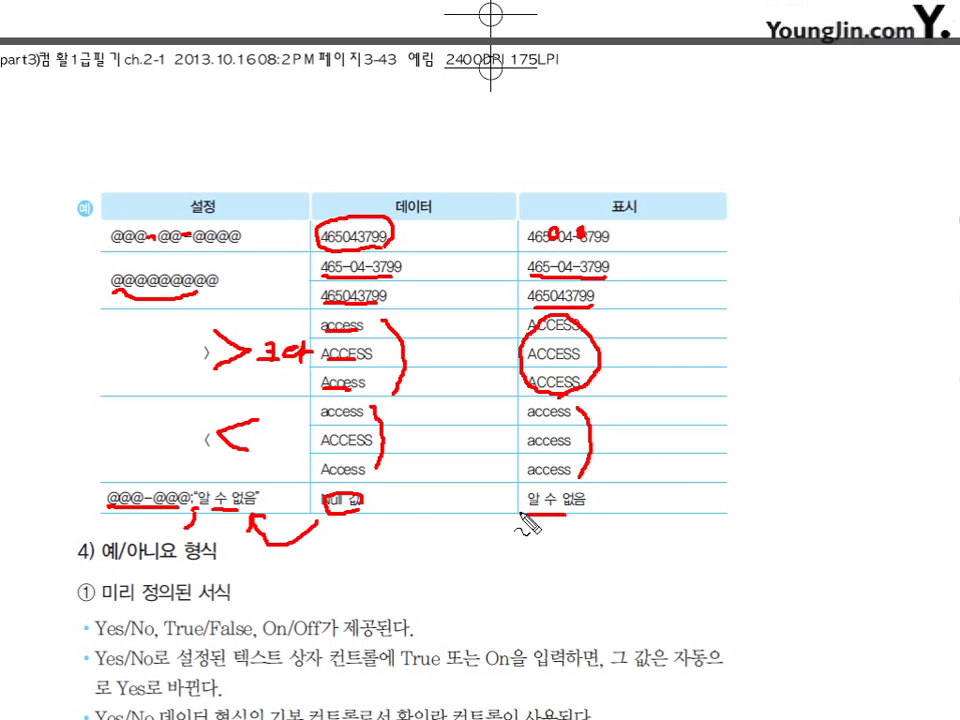
pyautogui.moveTo(527, 521)
pyautogui.mouseDown()
pyautogui.moveTo(553, 521)
pyautogui.moveTo(524, 507)
pyautogui.mouseUp()
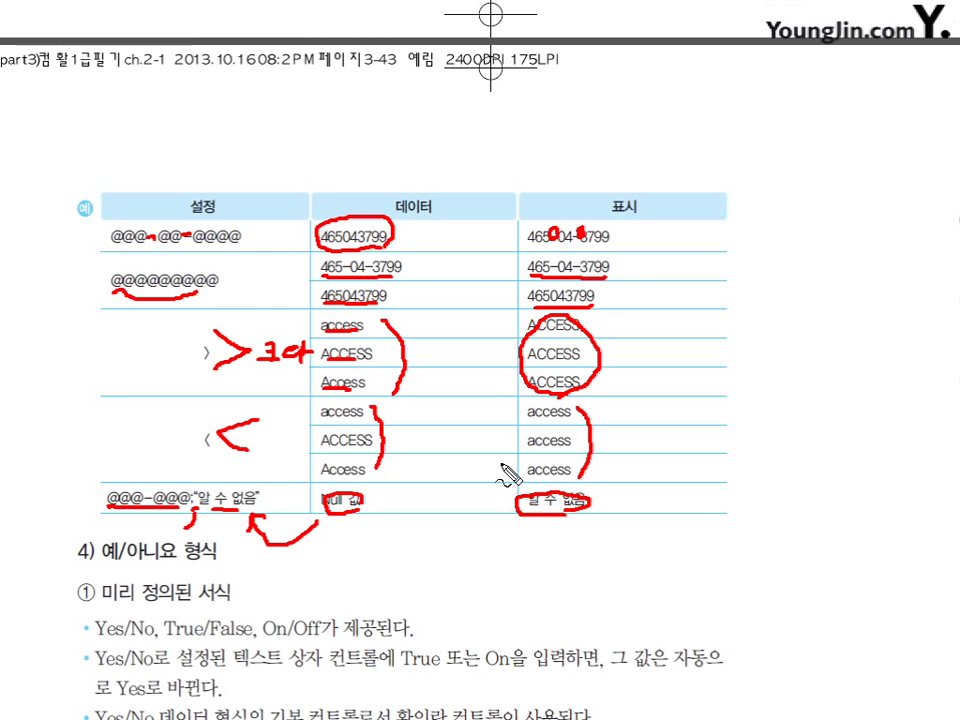
pyautogui.press('Escape')
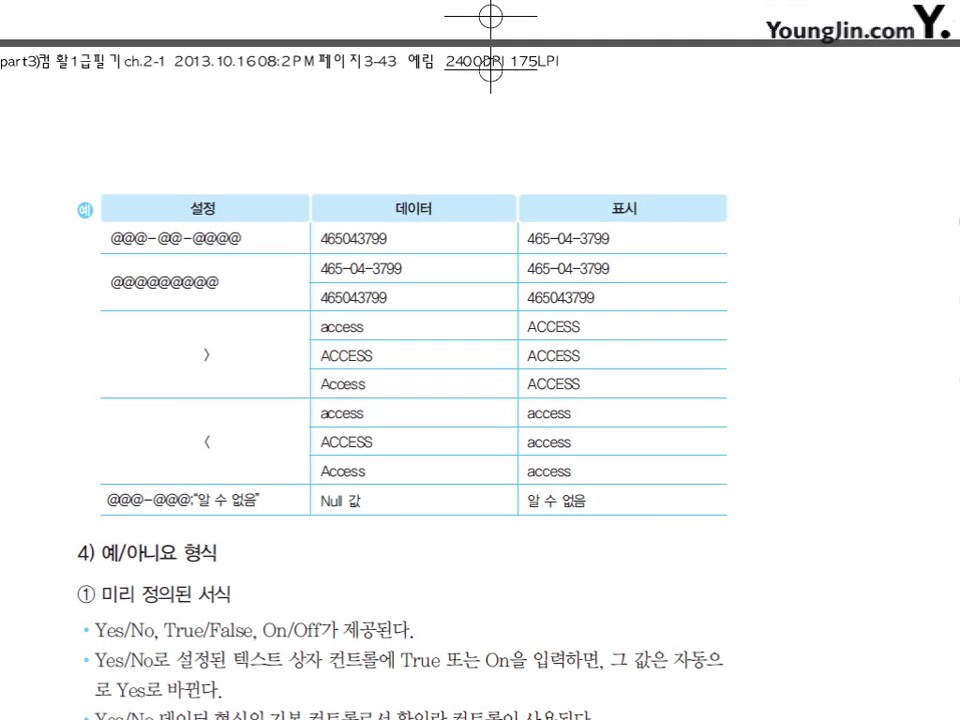
# In the 예/아니요 형식 section, underline Yes/No, True/False and On/Off, and mark 확인란 컨트롤 with a circle, star and check
pyautogui.scroll(-5, 480, 400)
pyautogui.scroll(-3, 480, 400)
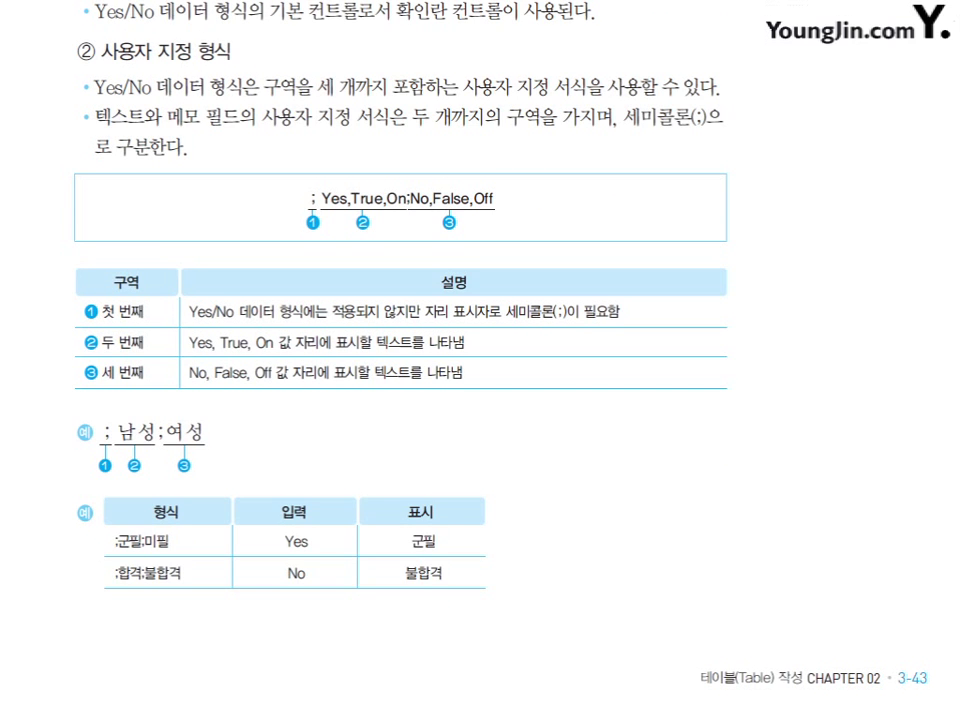
pyautogui.scroll(2, 480, 400)
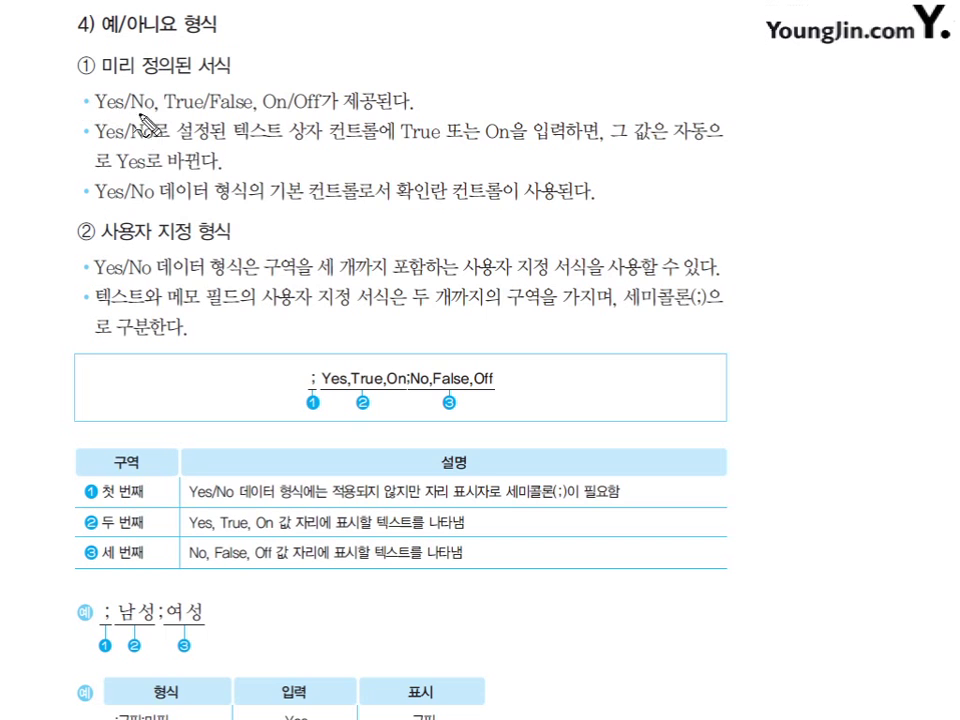
pyautogui.moveTo(97, 111); pyautogui.dragTo(316, 110)
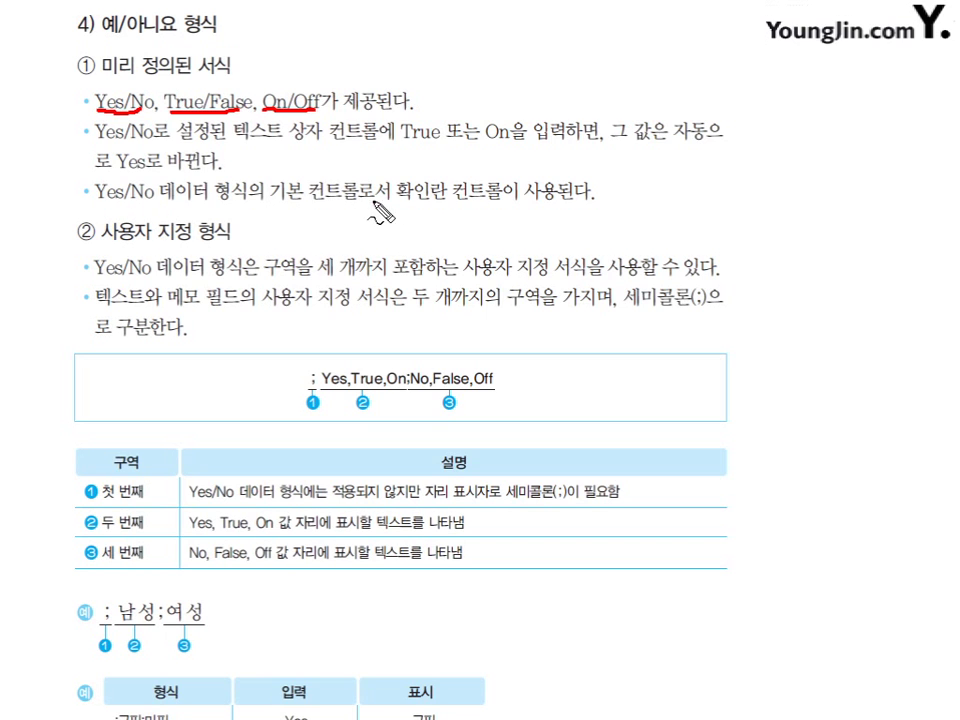
pyautogui.moveTo(428, 214)
pyautogui.mouseDown()
pyautogui.moveTo(446, 204)
pyautogui.moveTo(402, 196)
pyautogui.moveTo(440, 186)
pyautogui.moveTo(478, 158)
pyautogui.moveTo(467, 167)
pyautogui.mouseUp()
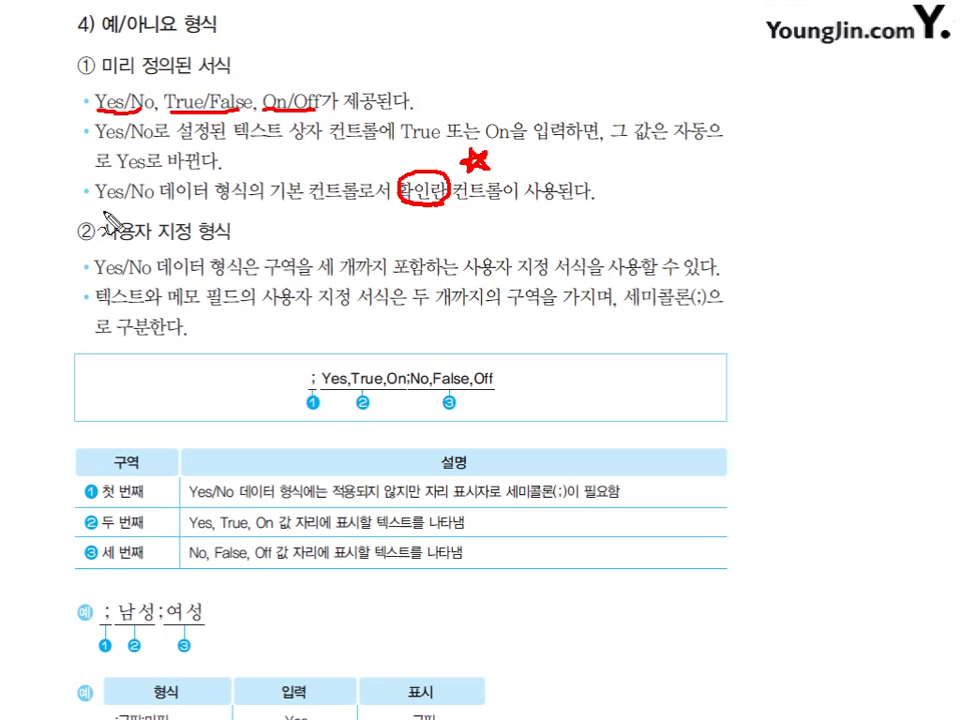
pyautogui.moveTo(478, 205); pyautogui.dragTo(505, 203)
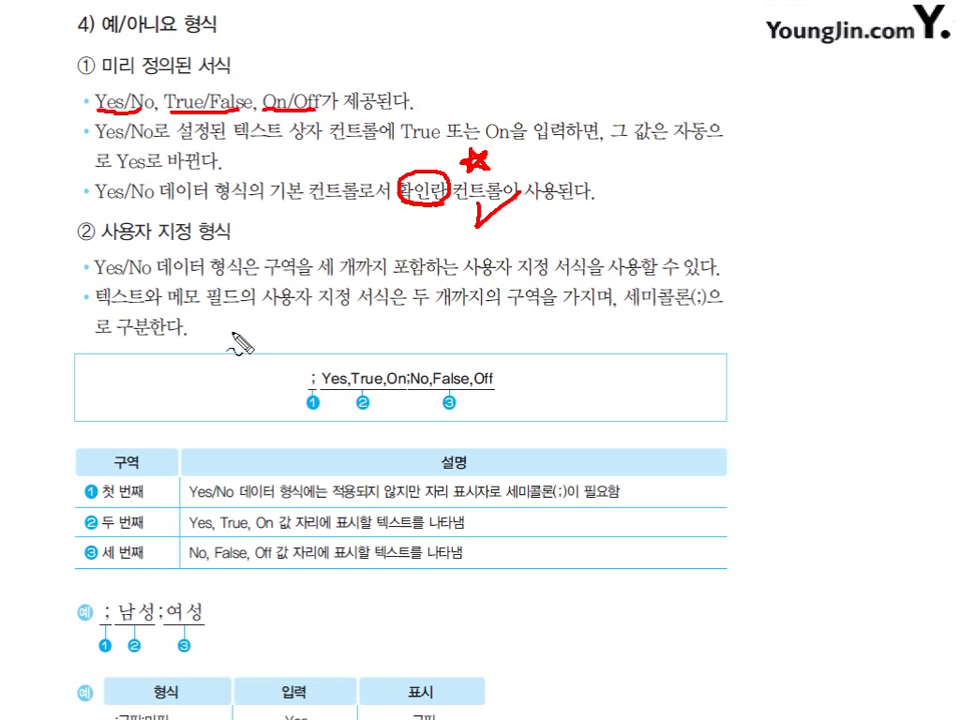
# Mark the three sections and semicolons of the custom Yes/No format, underline the placeholder semicolon explanation, and clear the ink
pyautogui.moveTo(316, 375)
pyautogui.mouseDown()
pyautogui.moveTo(310, 366)
pyautogui.moveTo(302, 380)
pyautogui.moveTo(320, 396)
pyautogui.mouseUp()
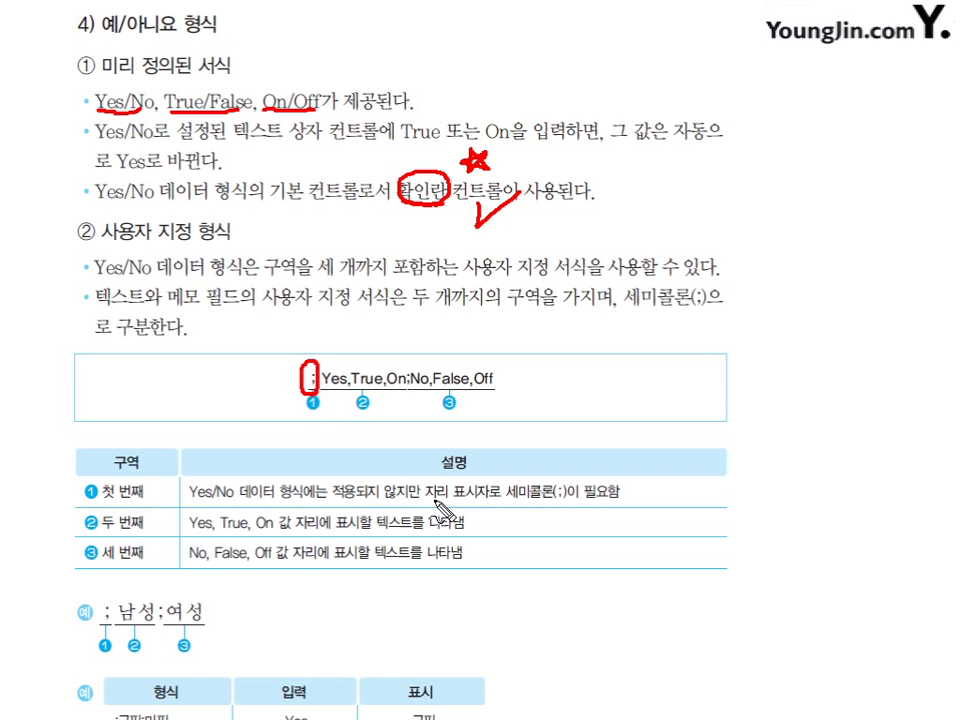
pyautogui.moveTo(425, 506); pyautogui.dragTo(601, 501)
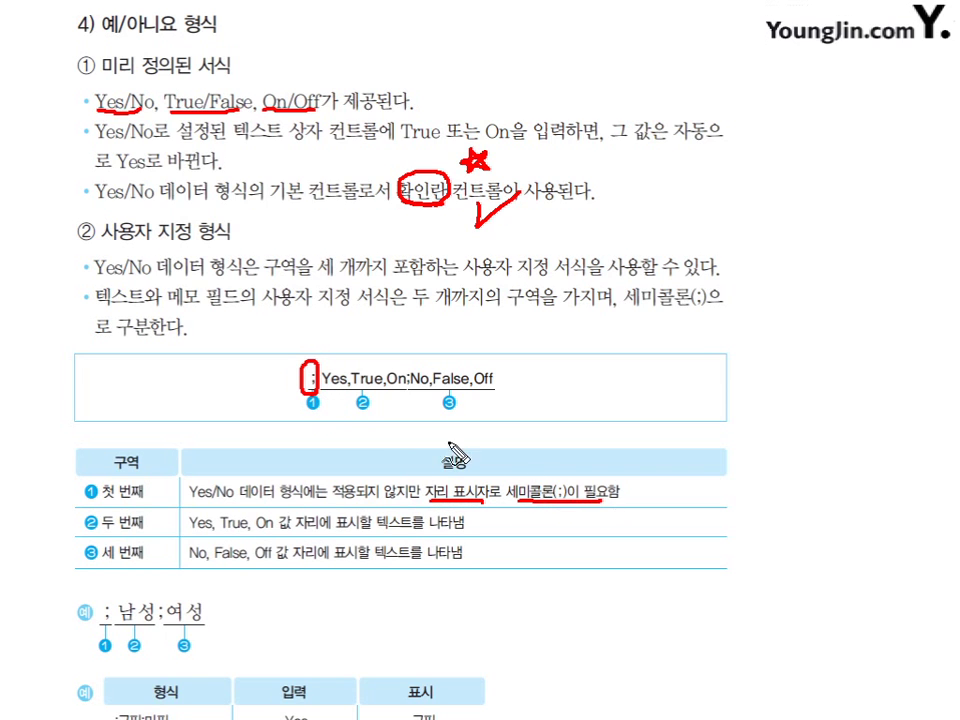
pyautogui.moveTo(332, 382)
pyautogui.mouseDown()
pyautogui.moveTo(345, 398)
pyautogui.moveTo(384, 404)
pyautogui.moveTo(401, 390)
pyautogui.moveTo(403, 421)
pyautogui.moveTo(490, 386)
pyautogui.mouseUp()
pyautogui.click(411, 401)
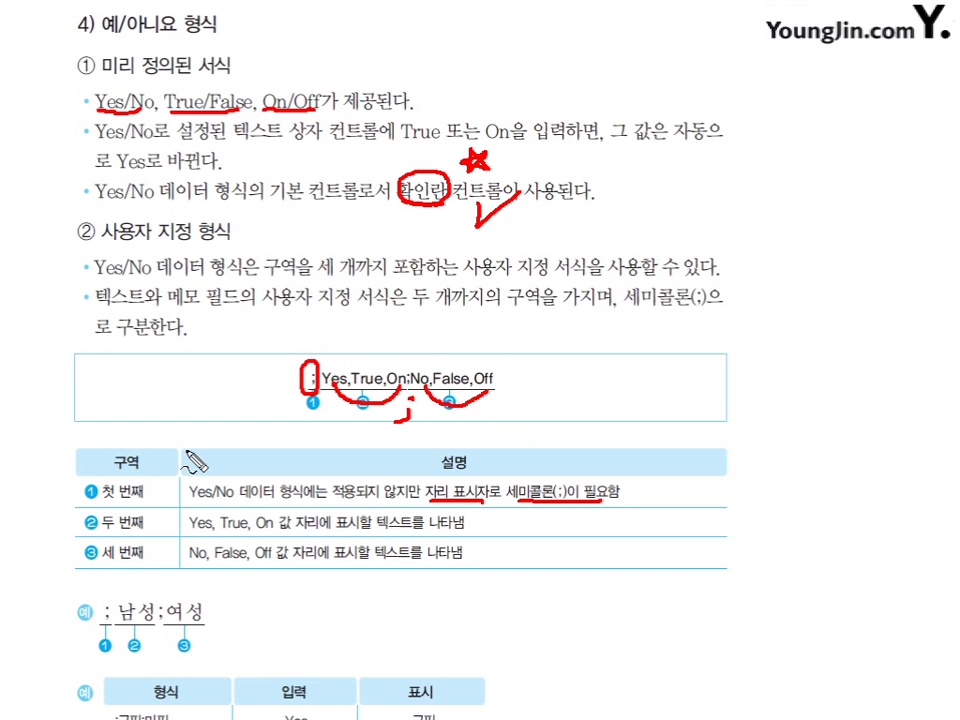
pyautogui.press('Escape')
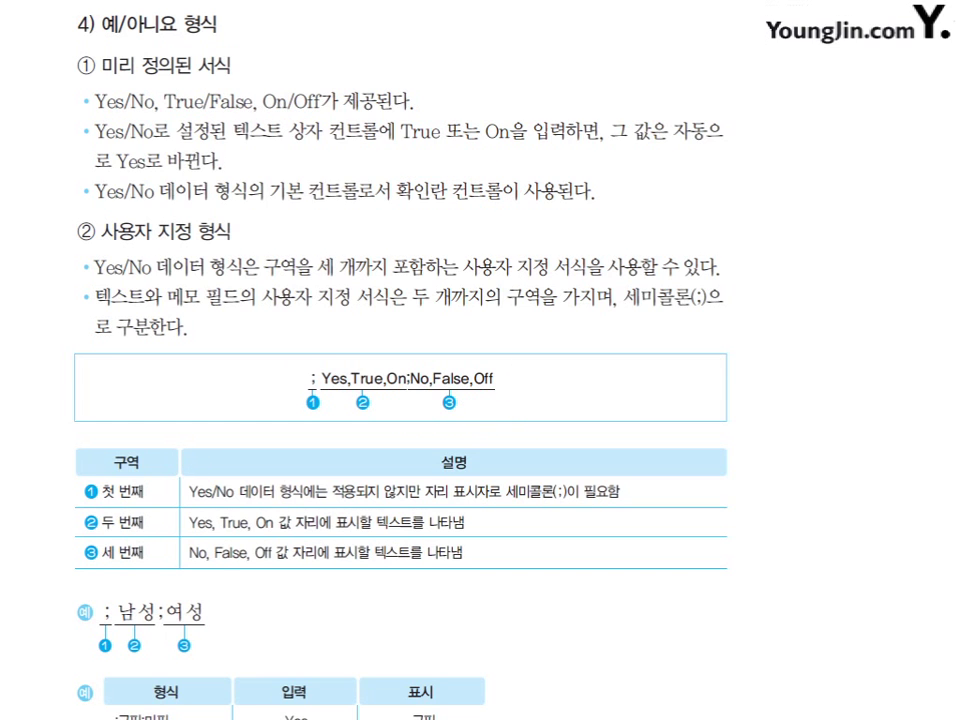
# Underline 남성 and 여성 in the custom format example and the 군필, 미필, 합격 and 불합격 texts in the example table
pyautogui.scroll(-3, 400, 360)
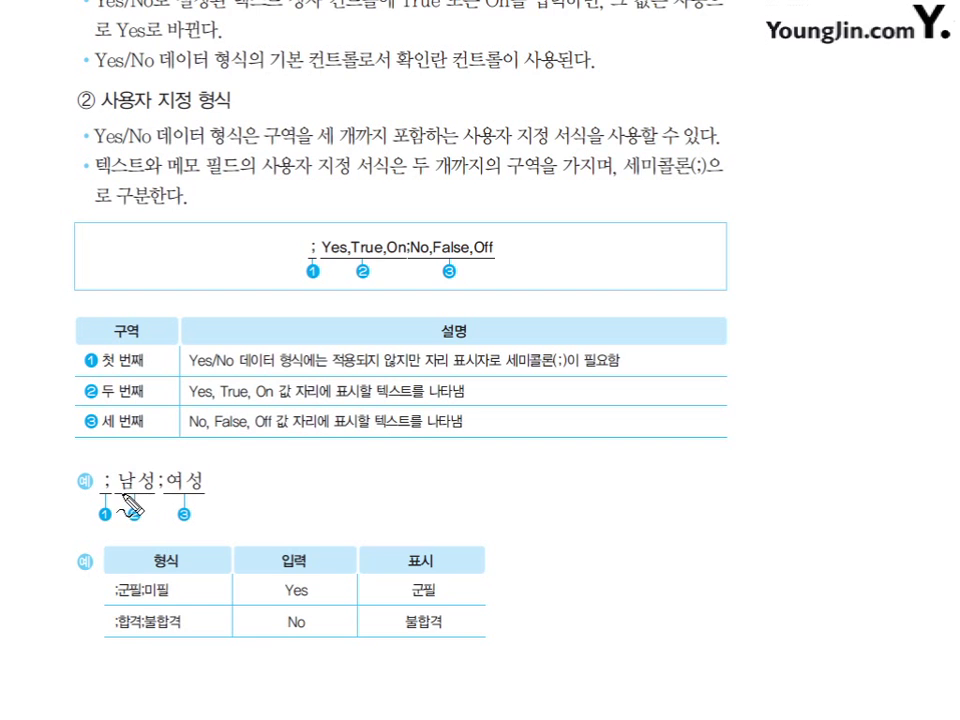
pyautogui.moveTo(120, 491); pyautogui.dragTo(197, 490)
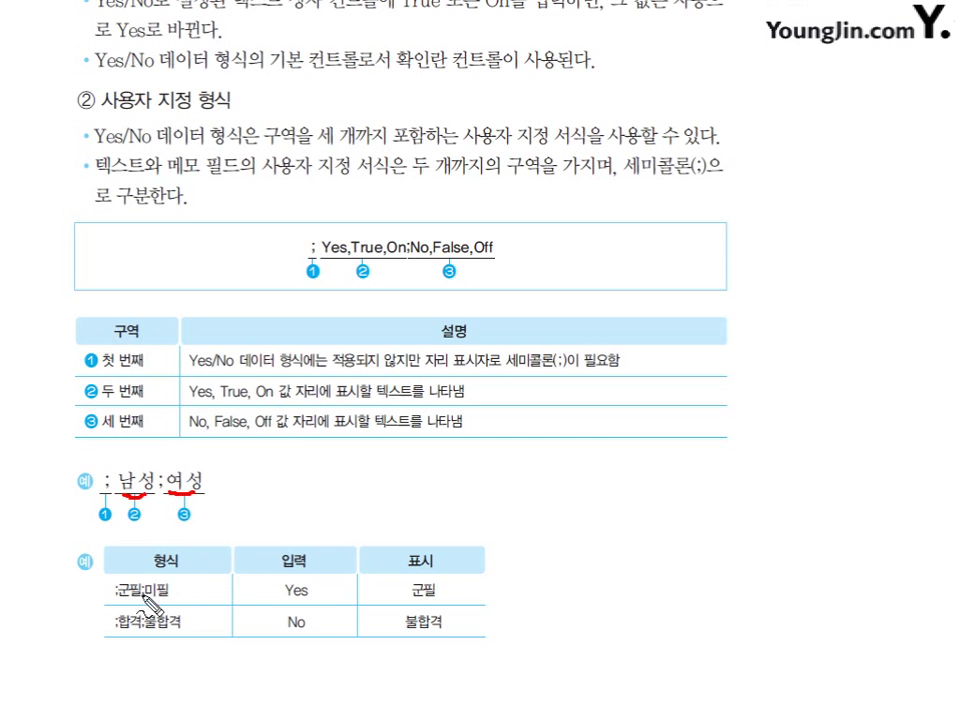
pyautogui.moveTo(118, 597); pyautogui.dragTo(170, 597)
pyautogui.moveTo(118, 628); pyautogui.dragTo(181, 627)
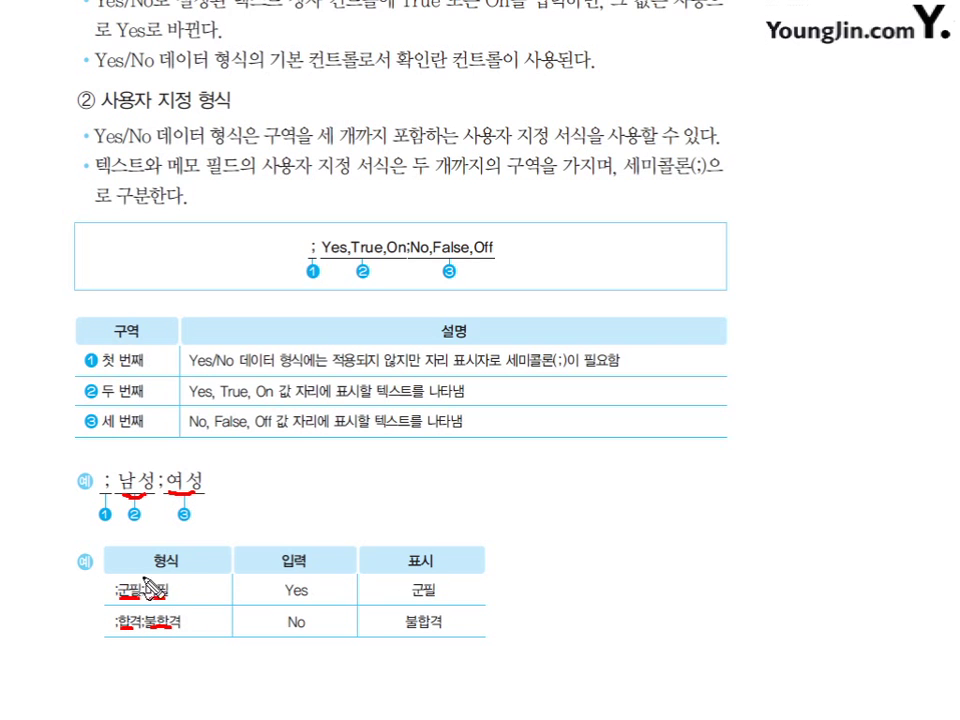
# Circle the Yes and No inputs in the example table, tick the matching 군필 and 불합격 texts, and clear the ink
pyautogui.moveTo(307, 591); pyautogui.dragTo(303, 592)
pyautogui.moveTo(121, 555); pyautogui.dragTo(138, 556)
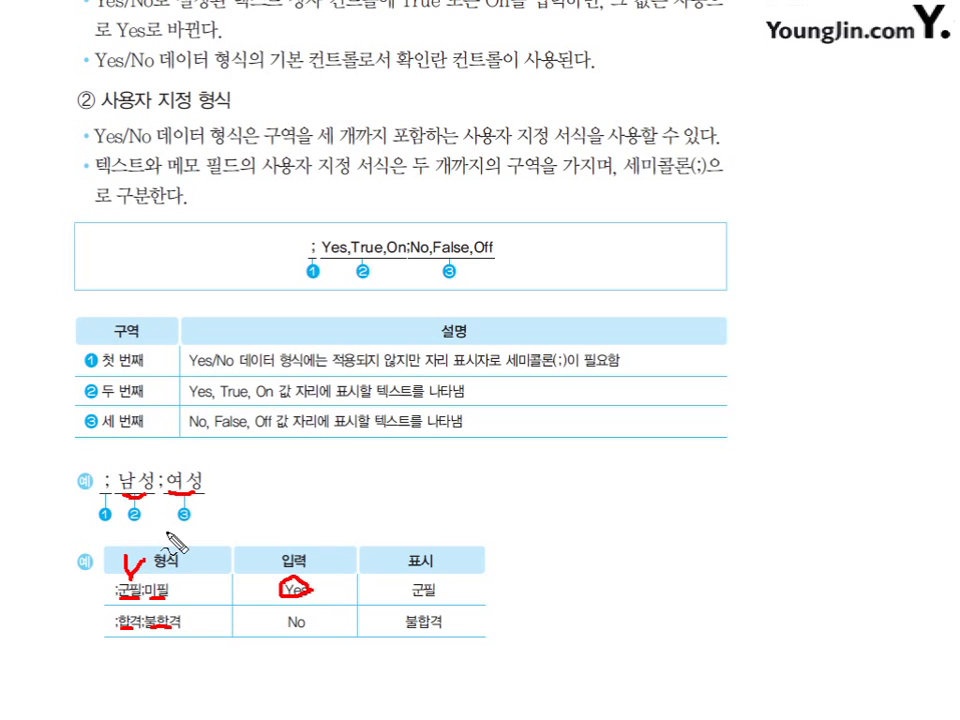
pyautogui.moveTo(304, 612); pyautogui.dragTo(298, 636)
pyautogui.moveTo(158, 598); pyautogui.dragTo(176, 597)
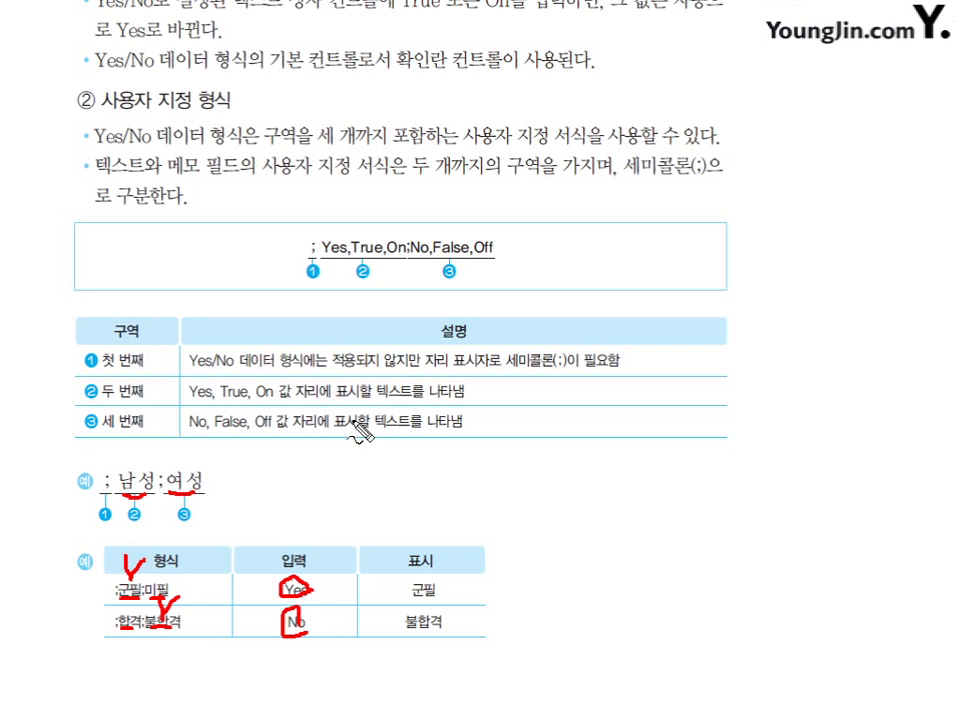
pyautogui.press('Escape')
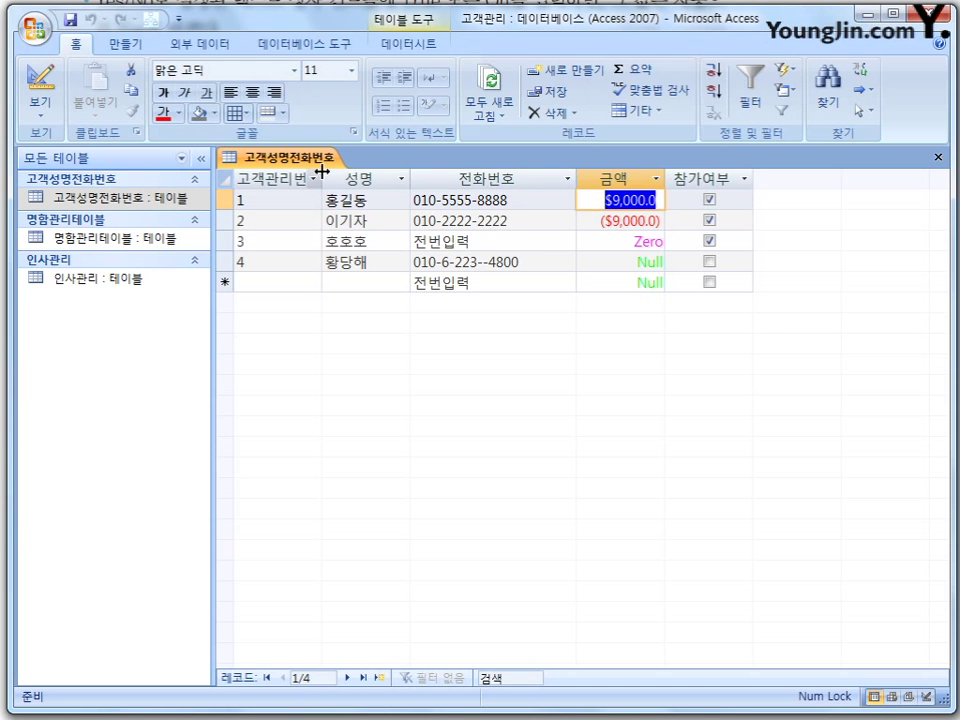
# In Microsoft Access, replace the phone number of record 2 with a new one entered without hyphens
pyautogui.click(536, 199)
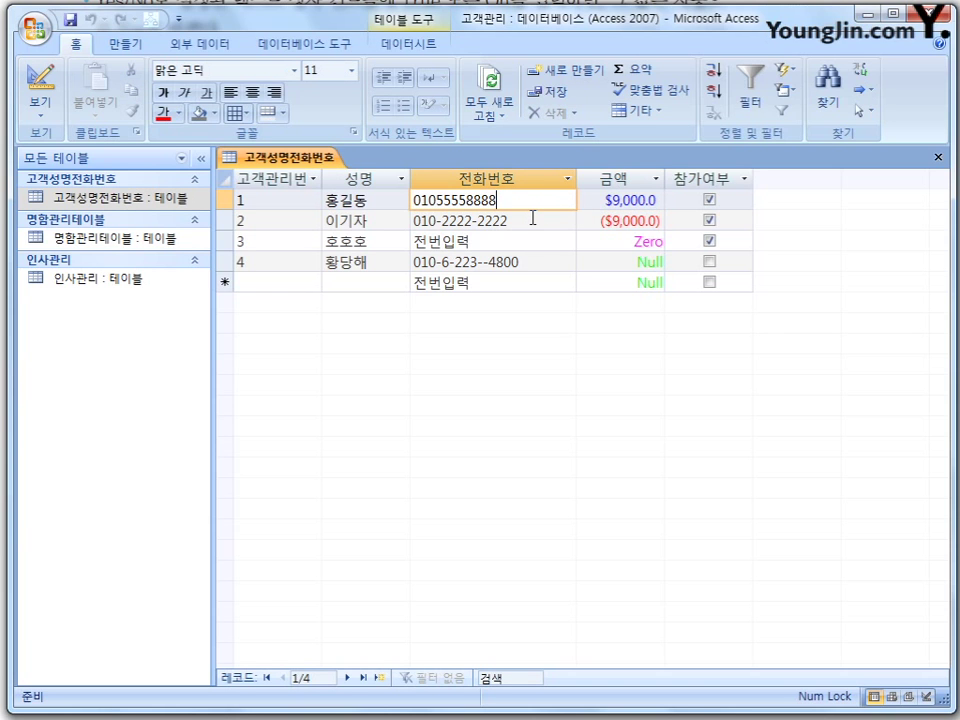
pyautogui.click(533, 218)
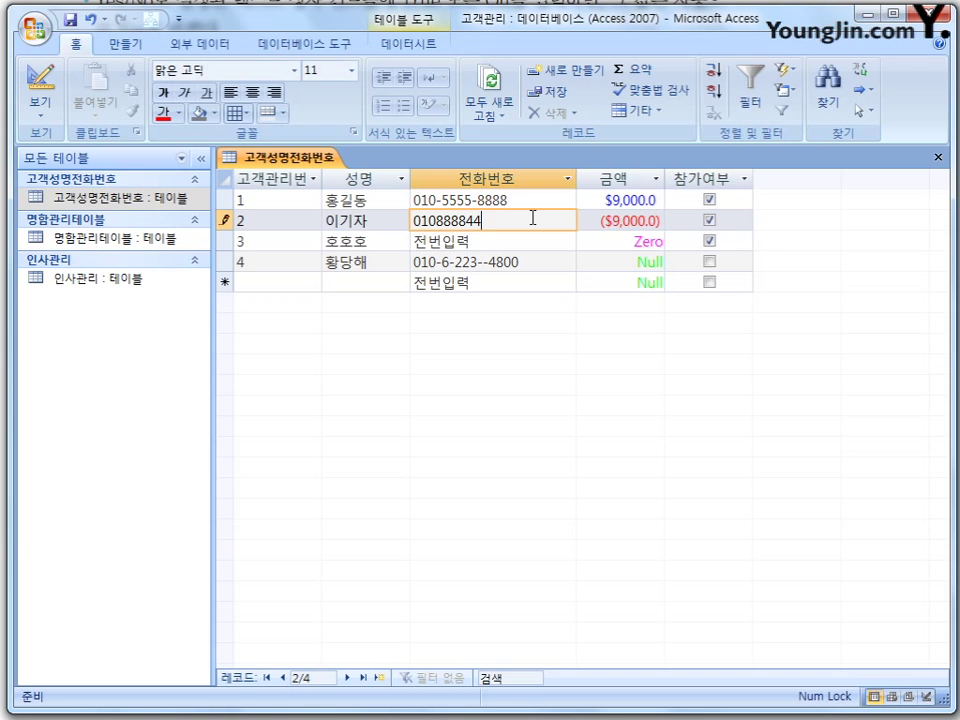
pyautogui.press('Tab')
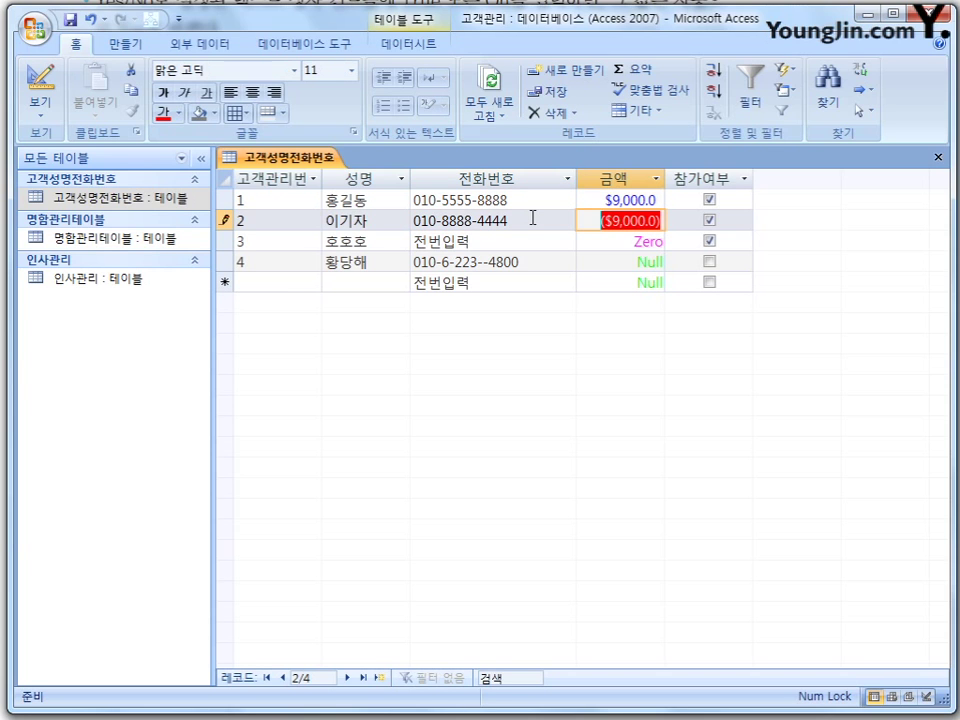
# Enter and leave the 전화번호 field of record 3 to examine how its empty value is displayed
pyautogui.click(488, 239)
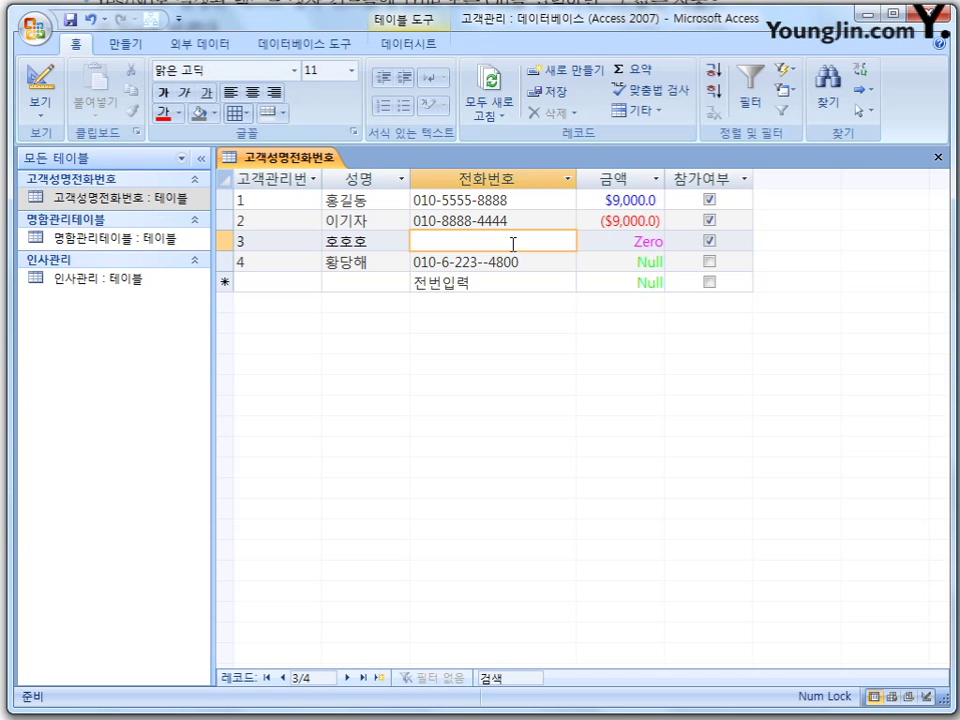
pyautogui.press('Tab')
pyautogui.hotkey('shift', 'Tab')
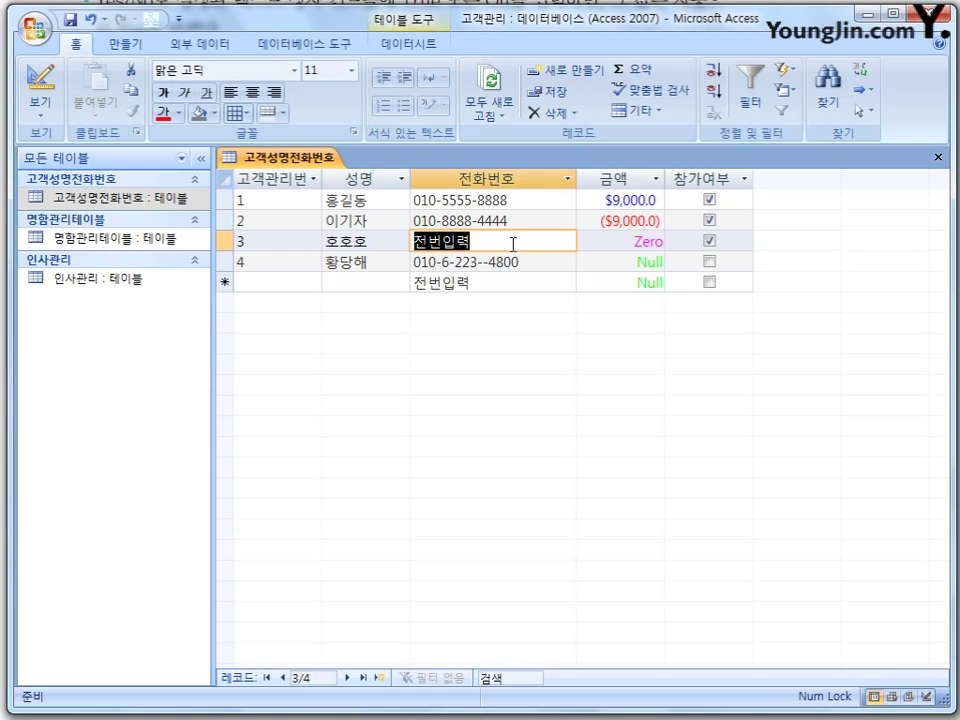
# Clear the 참가여부 checkbox for record 2 and select it for record 4
pyautogui.click(710, 200)
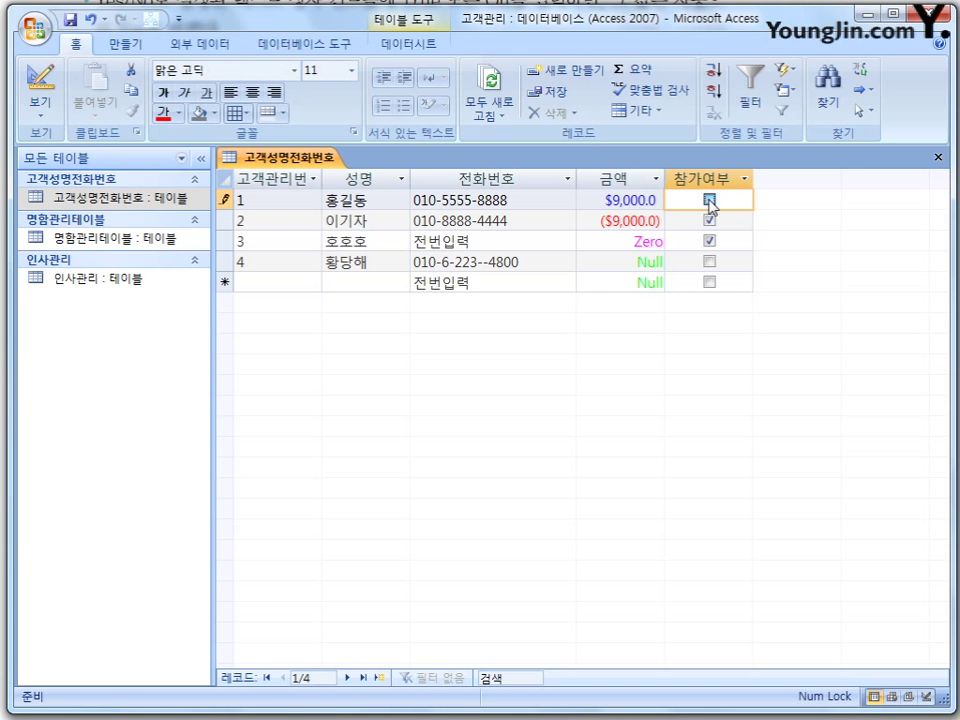
pyautogui.click(710, 220)
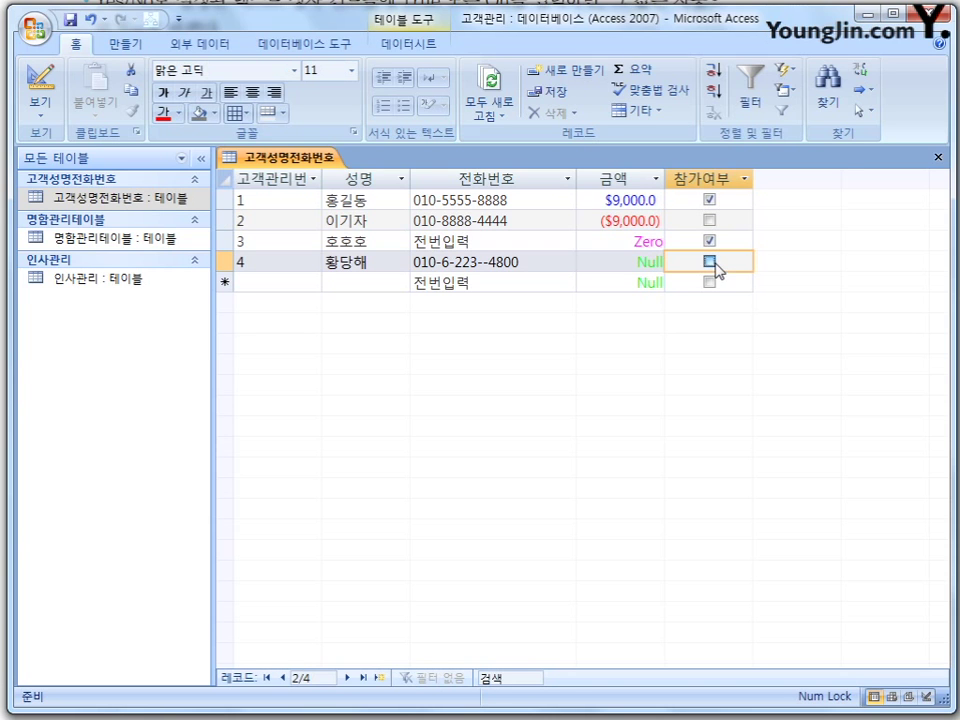
pyautogui.click(710, 262)
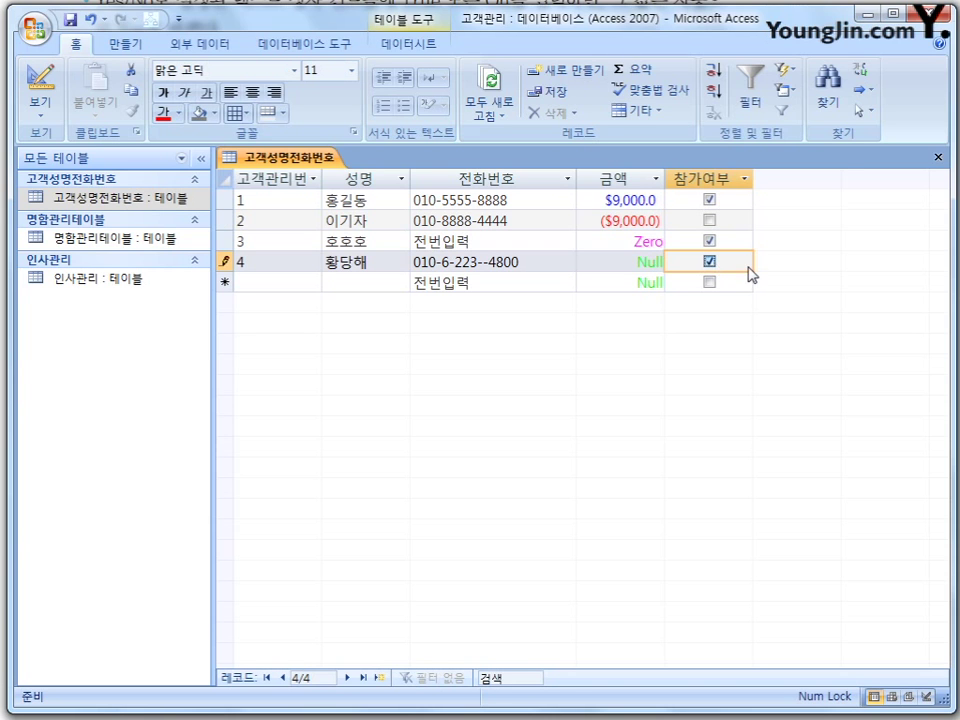
# Open the table in Design view and annotate the 전화번호 format with ink, writing out its @@@-@@@@-@ pattern and marking the hyphen parts
pyautogui.rightClick(322, 158)
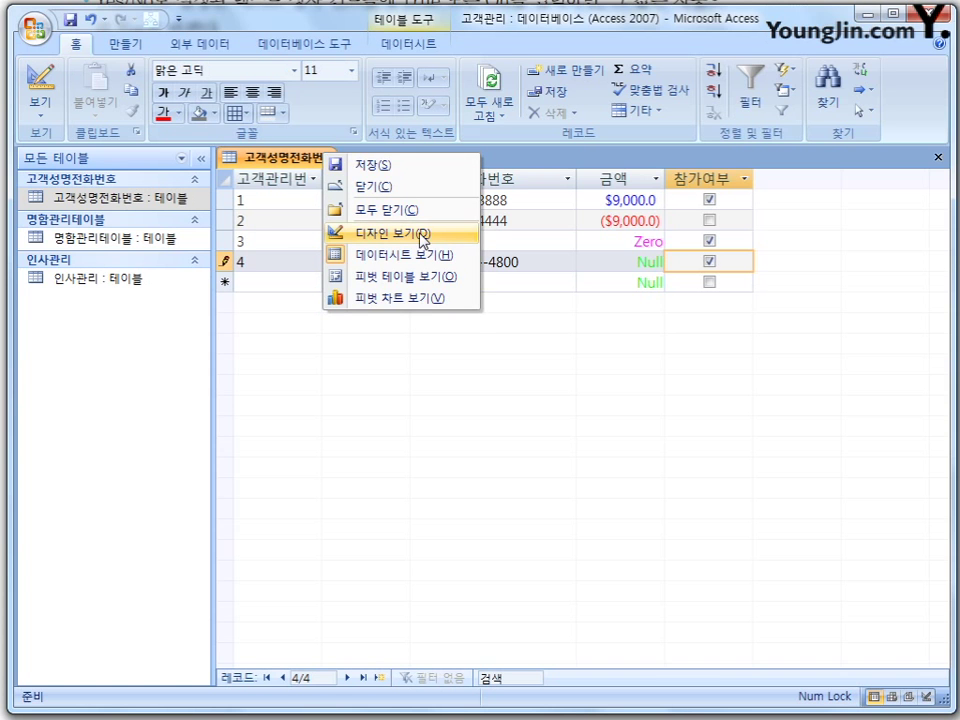
pyautogui.click(422, 234)
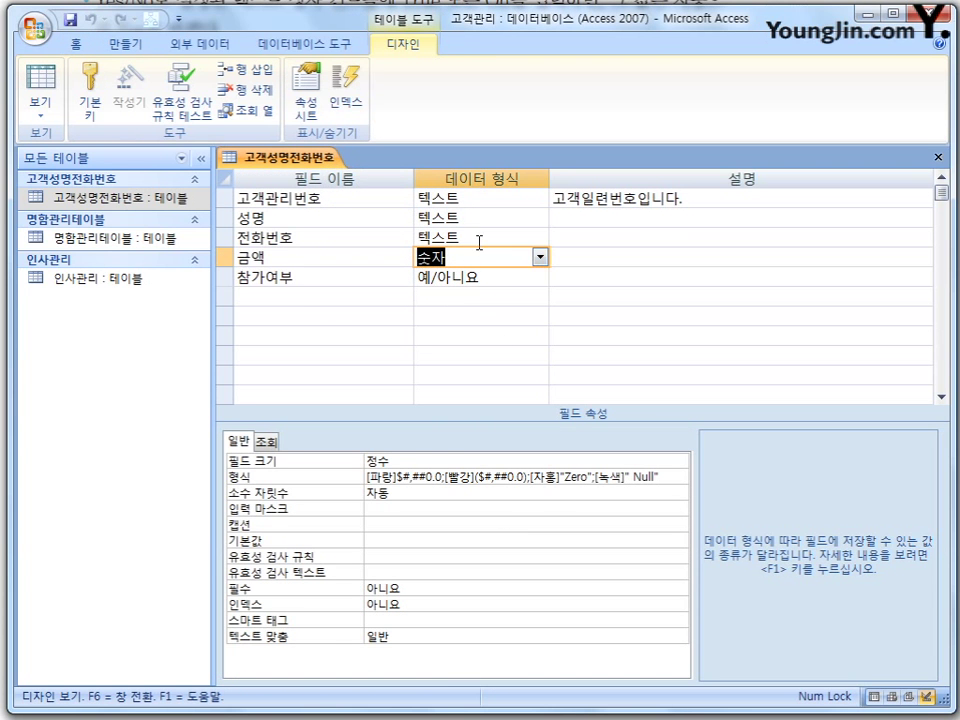
pyautogui.click(489, 237)
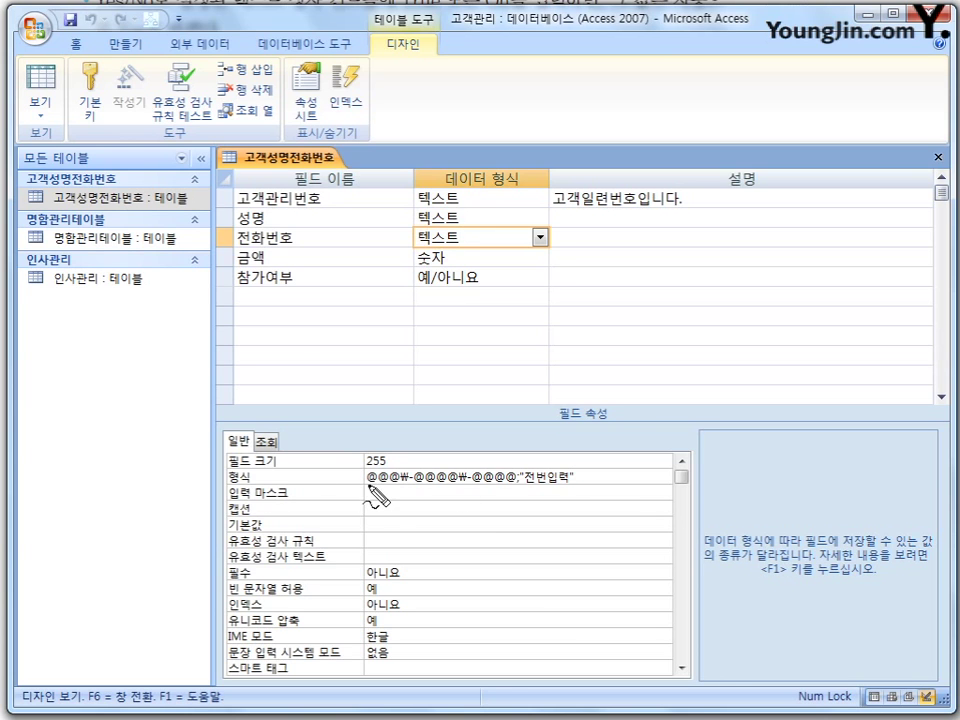
pyautogui.moveTo(366, 487); pyautogui.dragTo(403, 498)
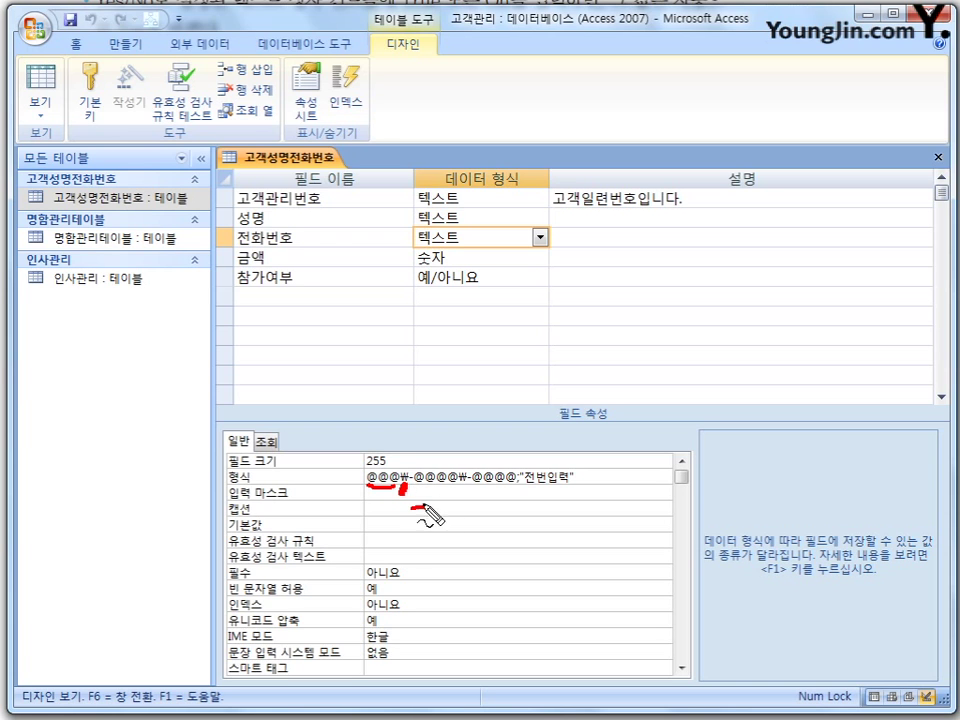
pyautogui.moveTo(418, 522)
pyautogui.mouseDown()
pyautogui.moveTo(406, 494)
pyautogui.moveTo(405, 545)
pyautogui.moveTo(493, 537)
pyautogui.moveTo(538, 550)
pyautogui.moveTo(575, 537)
pyautogui.moveTo(598, 549)
pyautogui.moveTo(645, 525)
pyautogui.moveTo(683, 530)
pyautogui.moveTo(740, 513)
pyautogui.mouseUp()
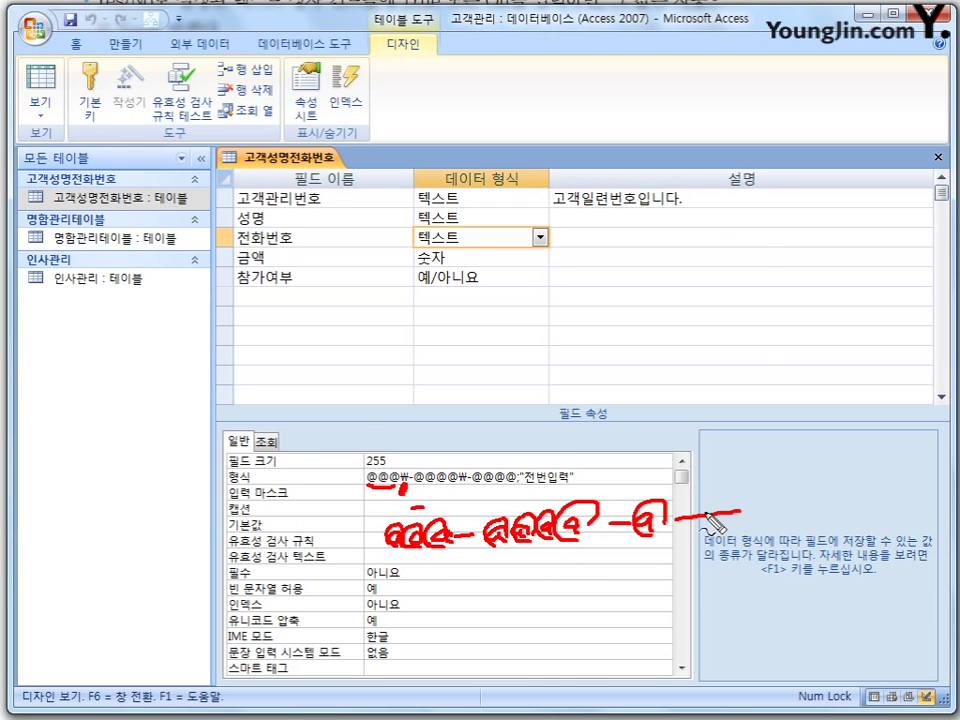
pyautogui.moveTo(407, 507); pyautogui.dragTo(462, 498)
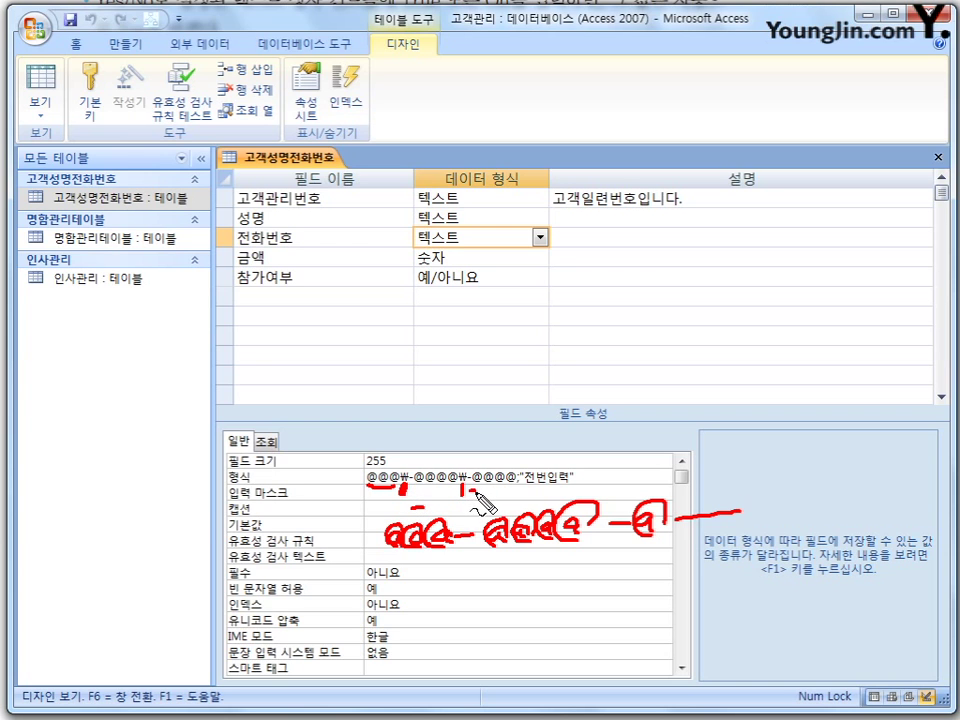
# Underline the 전번입력 part of the 전화번호 format, draw arrows to both format sections, and clear the ink
pyautogui.moveTo(526, 487); pyautogui.dragTo(559, 486)
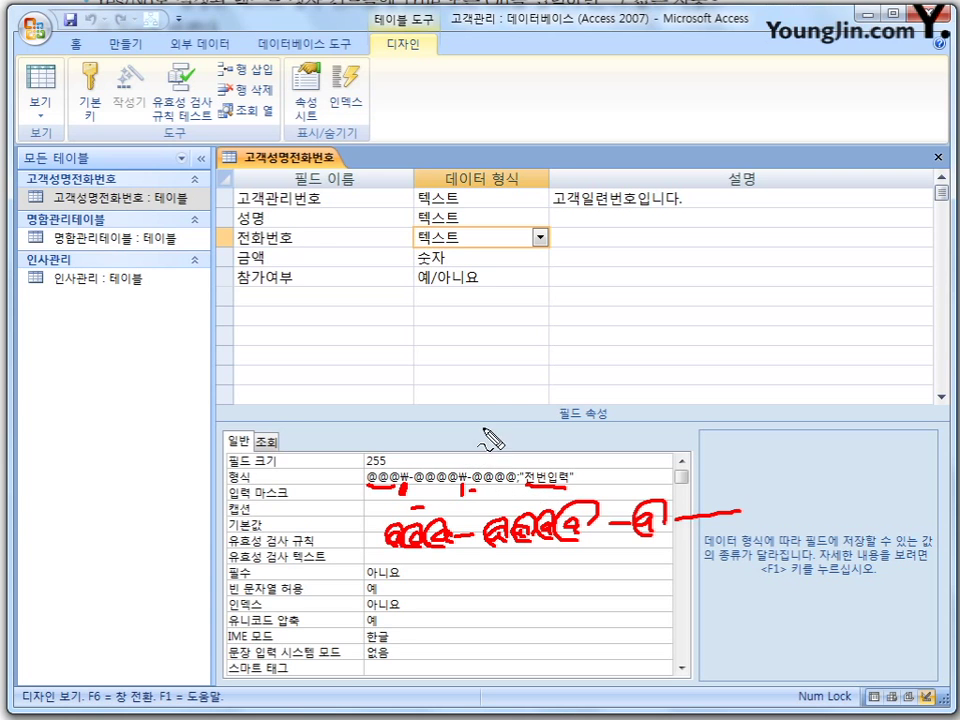
pyautogui.moveTo(495, 407); pyautogui.dragTo(462, 468)
pyautogui.moveTo(456, 455); pyautogui.dragTo(470, 470)
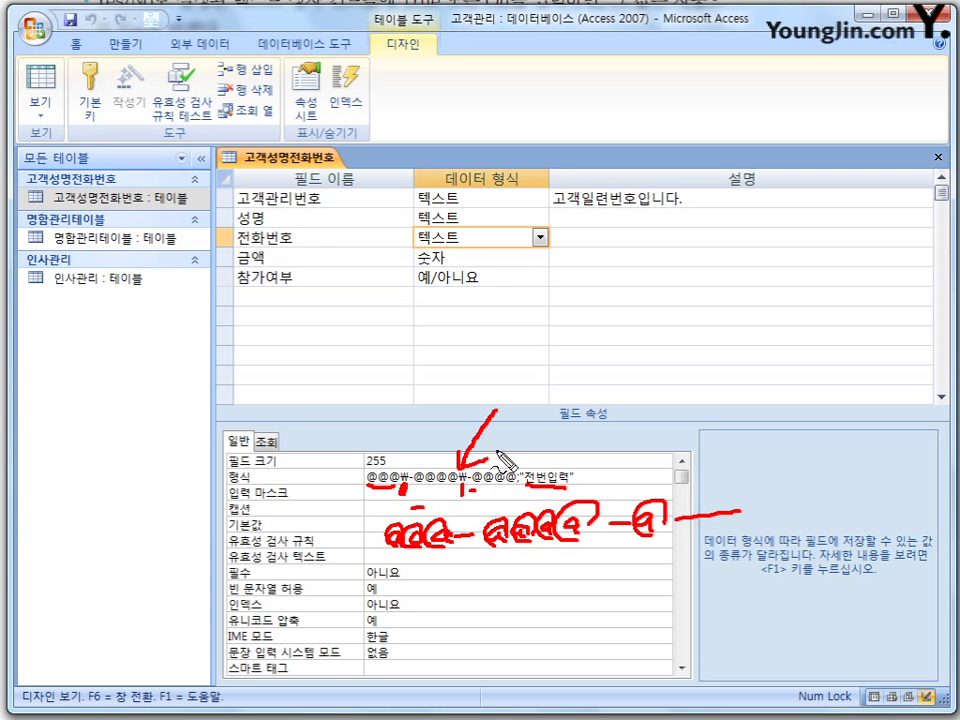
pyautogui.moveTo(576, 418); pyautogui.dragTo(555, 463)
pyautogui.moveTo(547, 455); pyautogui.dragTo(567, 459)
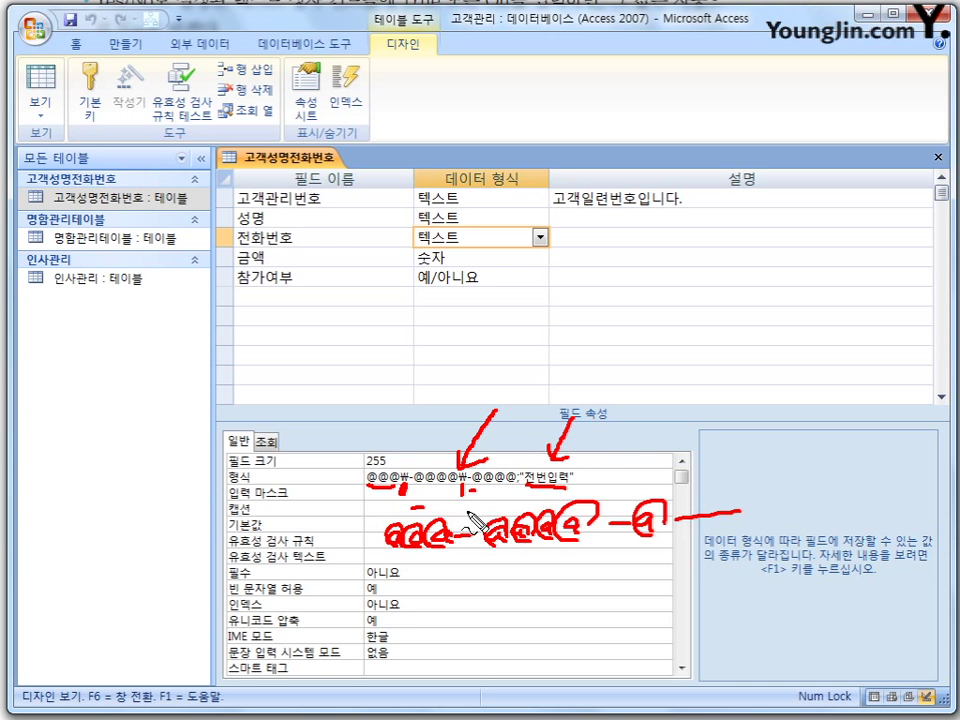
pyautogui.press('Escape')
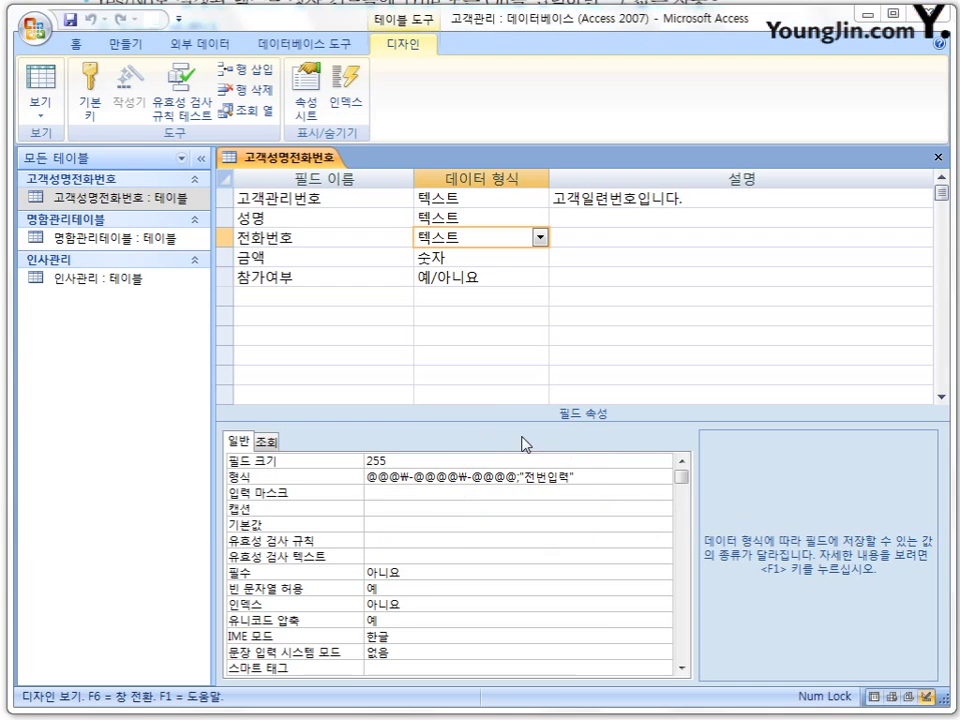
# Reselect 예/아니요 as the 참가여부 data type and examine the predefined format choices without choosing one
pyautogui.click(506, 276)
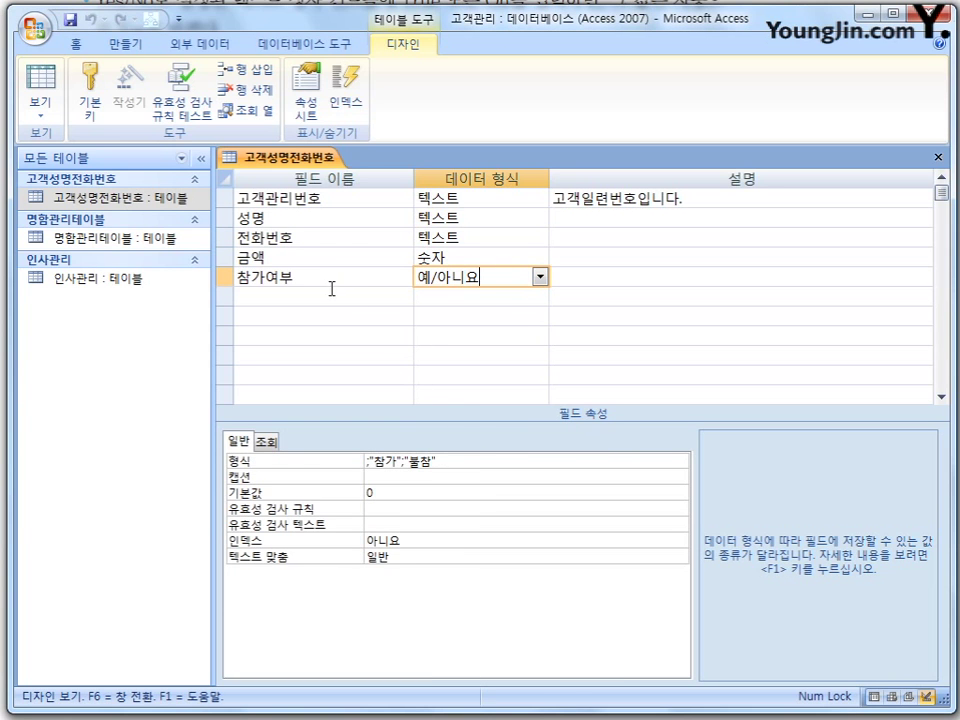
pyautogui.click(540, 277)
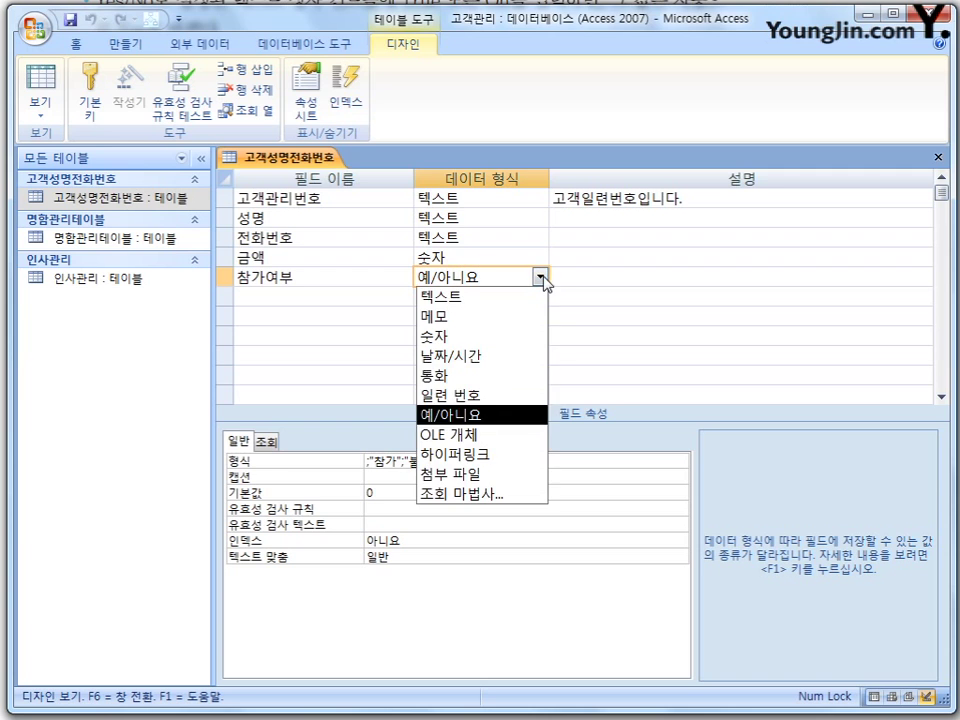
pyautogui.click(463, 414)
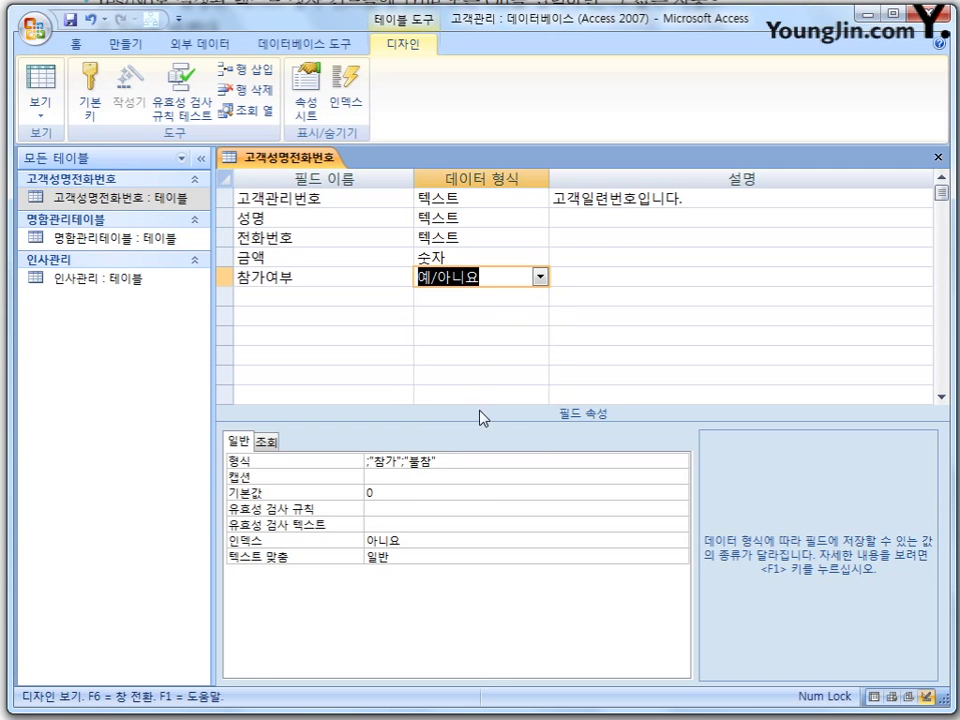
pyautogui.click(463, 460)
pyautogui.click(680, 461)
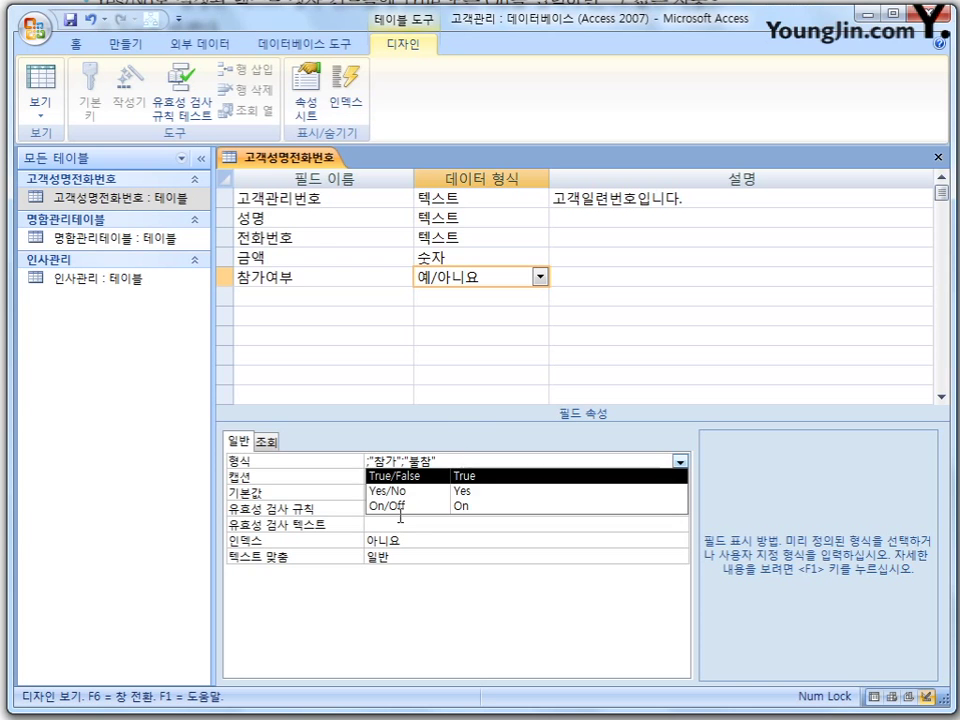
pyautogui.click(472, 458)
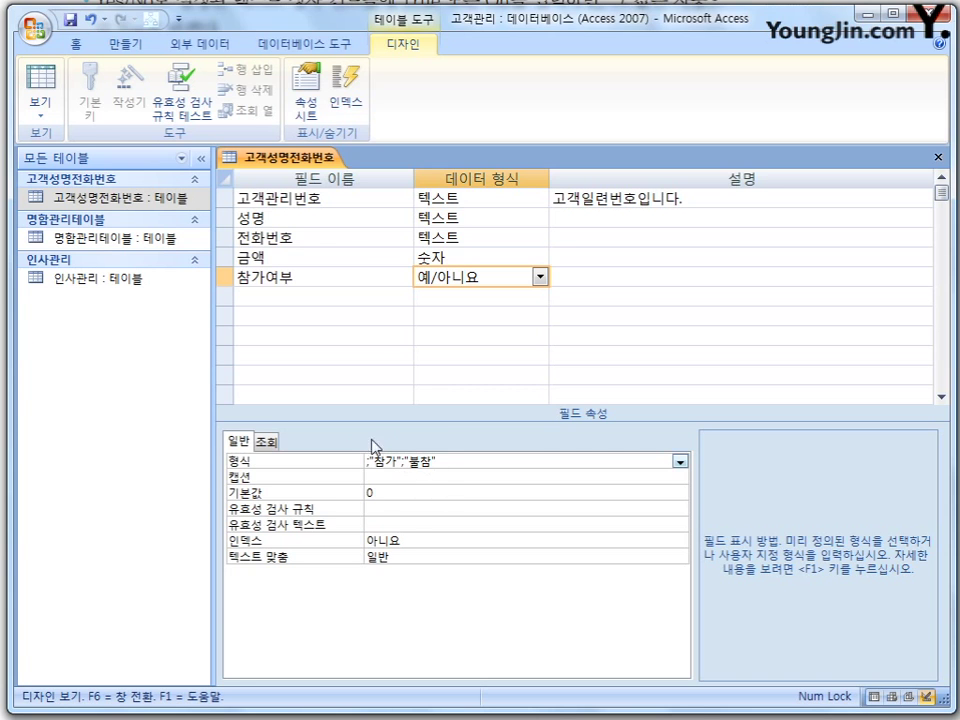
# Save the table and switch it to Datasheet view to examine how the 참가여부 column is displayed
pyautogui.rightClick(327, 162)
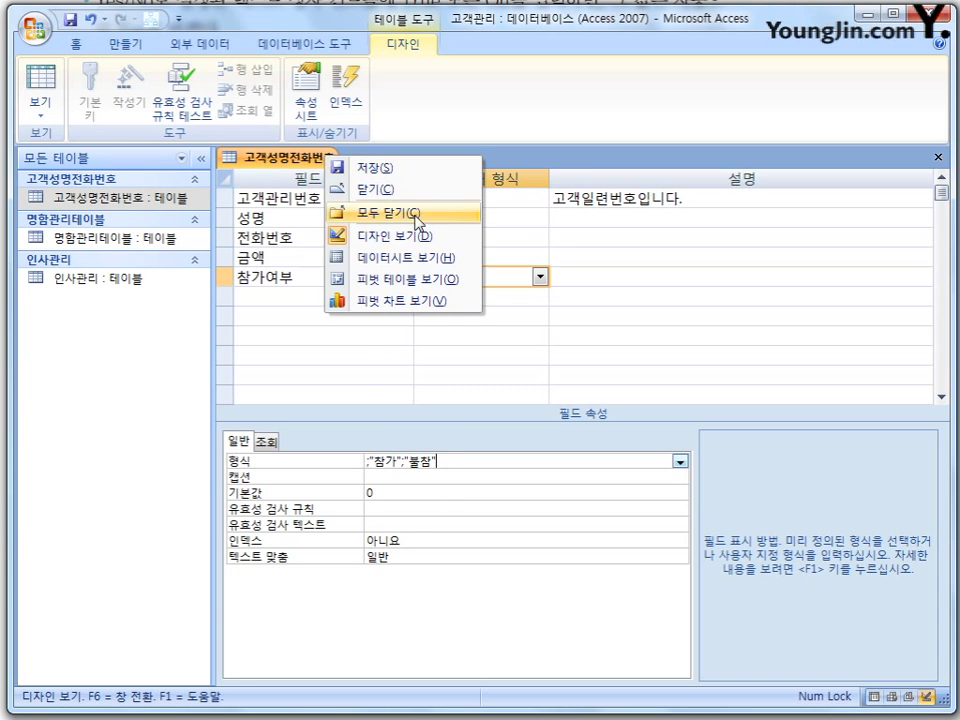
pyautogui.click(416, 260)
pyautogui.click(440, 387)
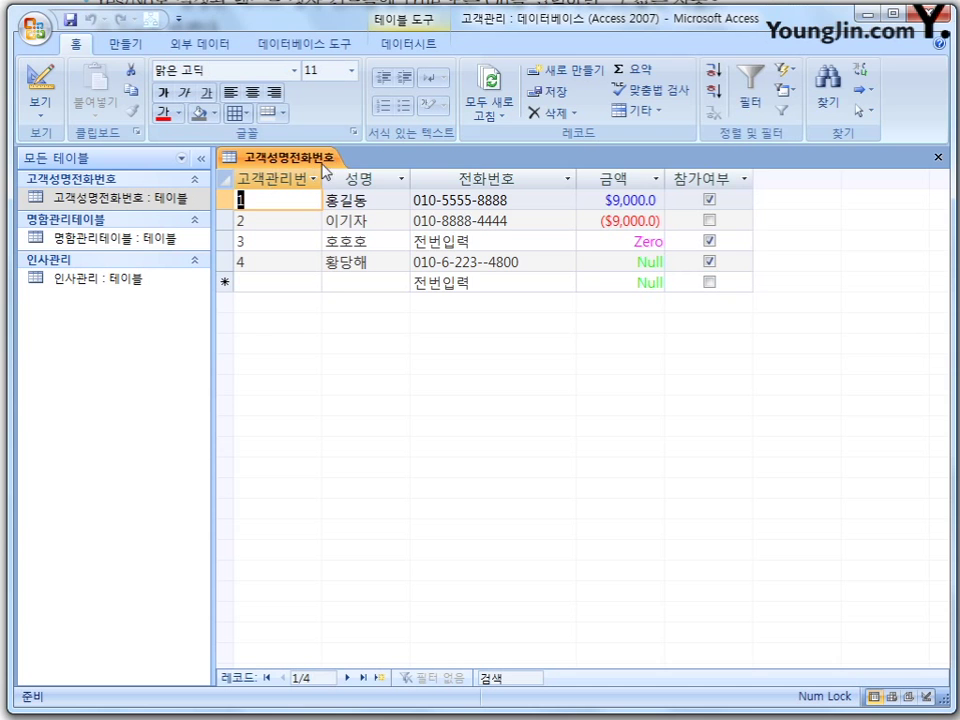
# Open the lookup properties of 참가여부 in Design view, then mark 확인란 컨트롤 in the textbook with a ticked-box sketch and clear the ink
pyautogui.rightClick(322, 162)
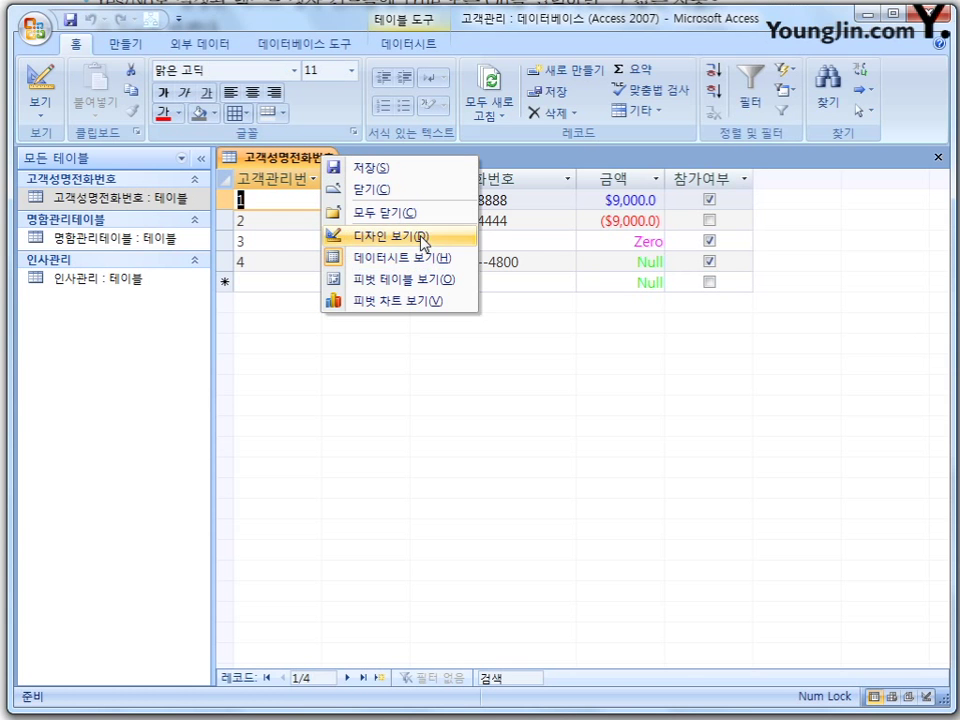
pyautogui.click(421, 240)
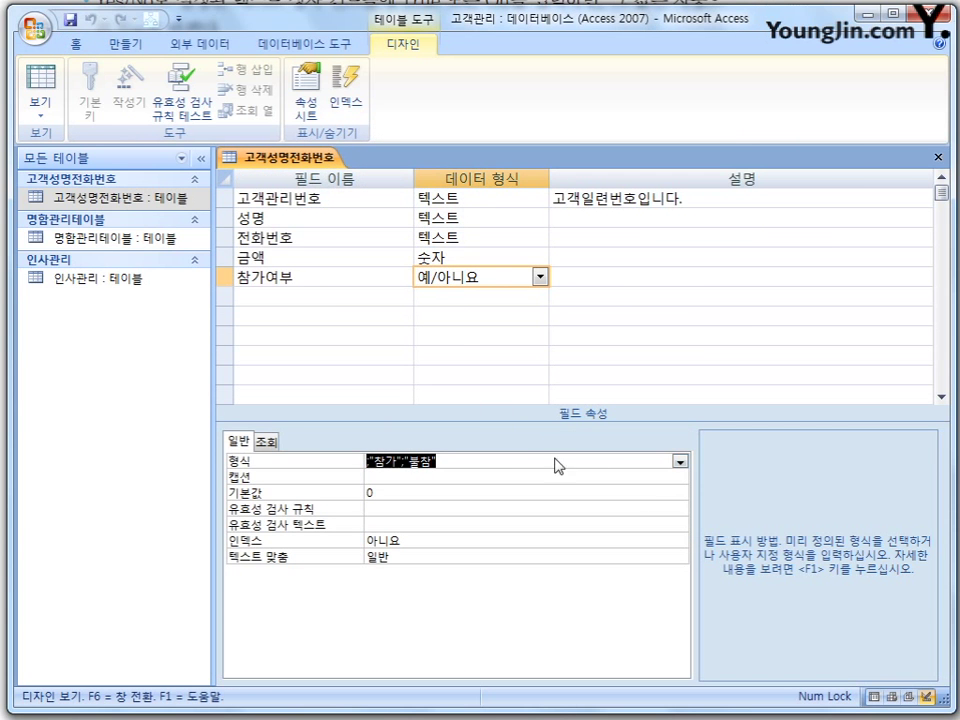
pyautogui.click(266, 441)
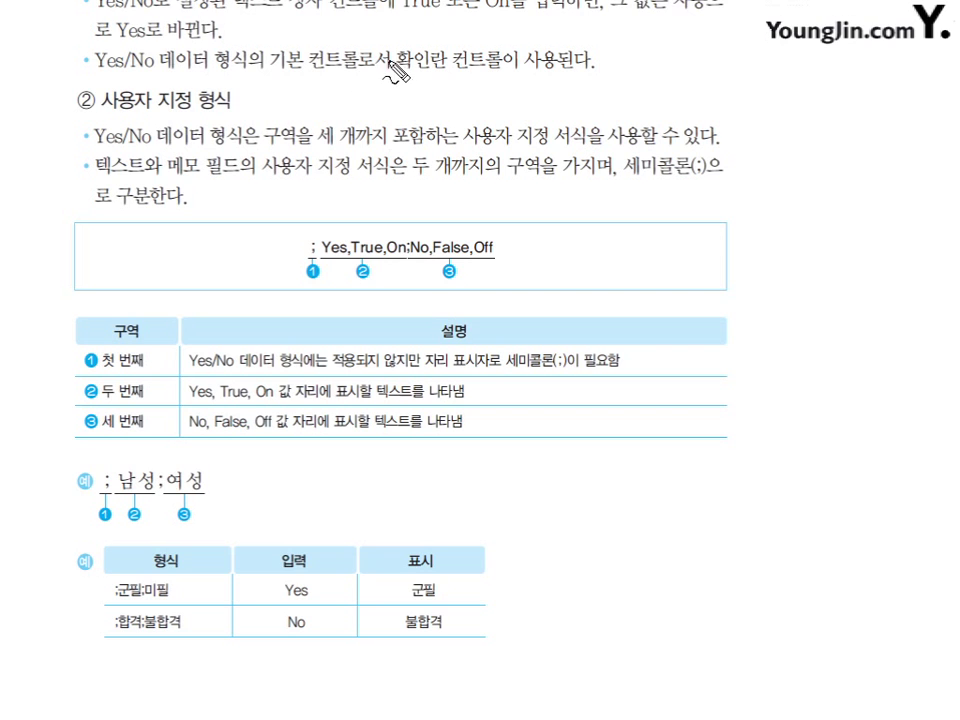
pyautogui.moveTo(445, 68)
pyautogui.mouseDown()
pyautogui.moveTo(398, 52)
pyautogui.moveTo(440, 70)
pyautogui.moveTo(504, 69)
pyautogui.moveTo(538, 100)
pyautogui.moveTo(556, 66)
pyautogui.mouseUp()
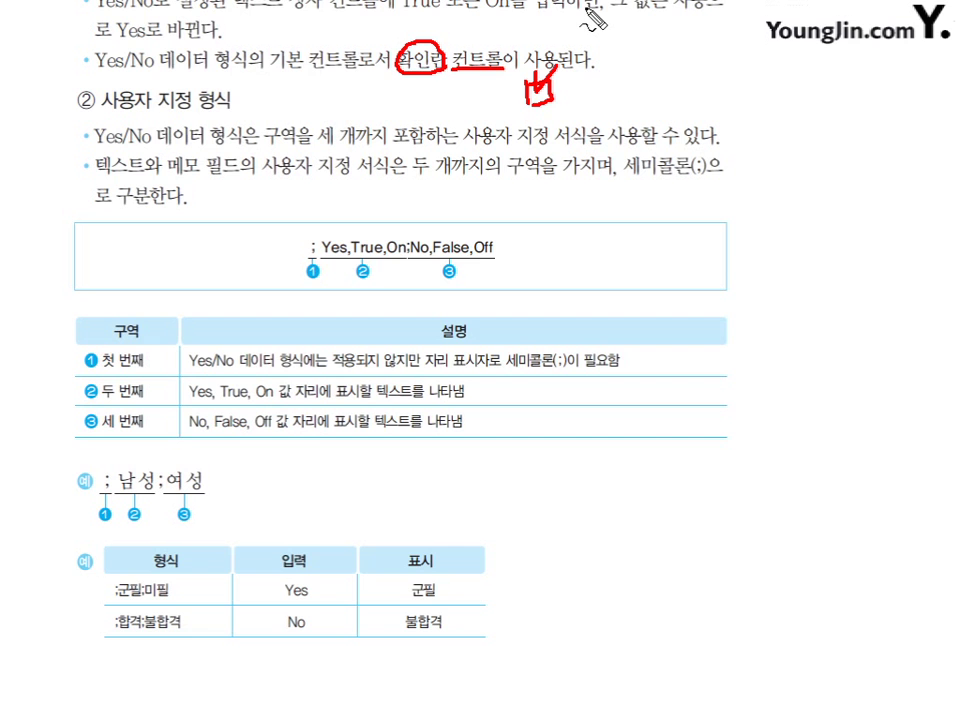
pyautogui.press('Escape')
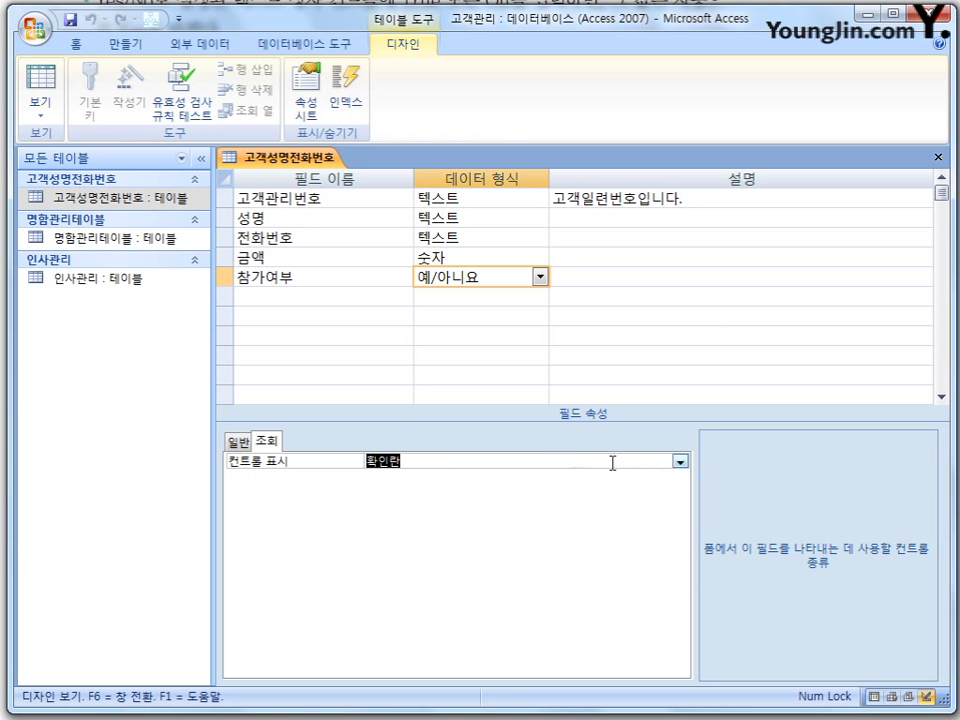
# In Microsoft Access, set the display control of 참가여부 to 텍스트 상자, then save the table and show it in Datasheet view
pyautogui.click(680, 461)
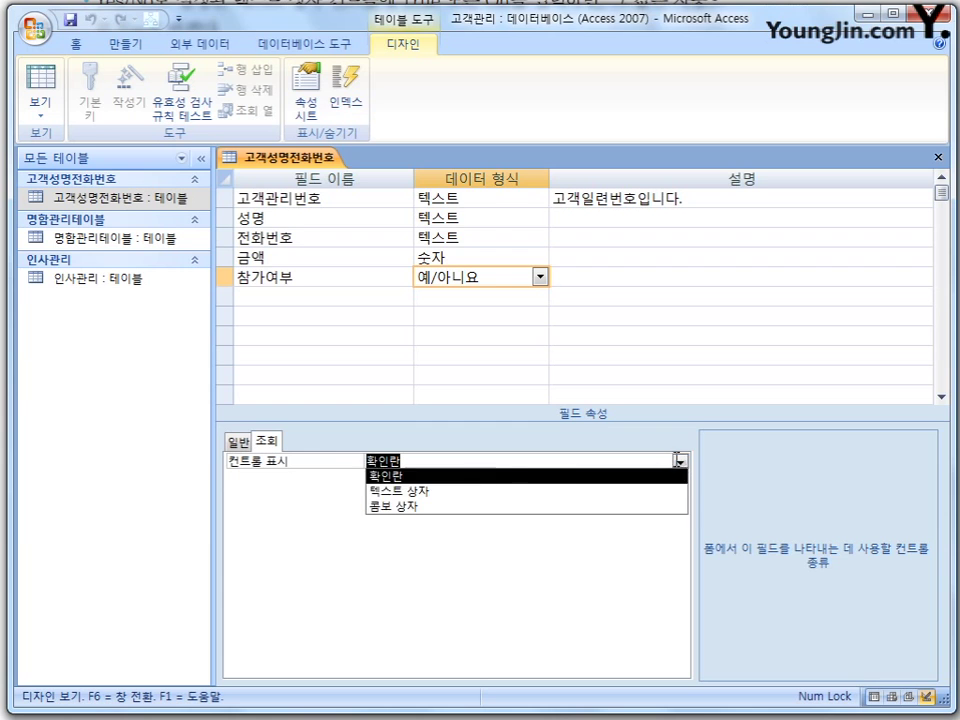
pyautogui.click(445, 503)
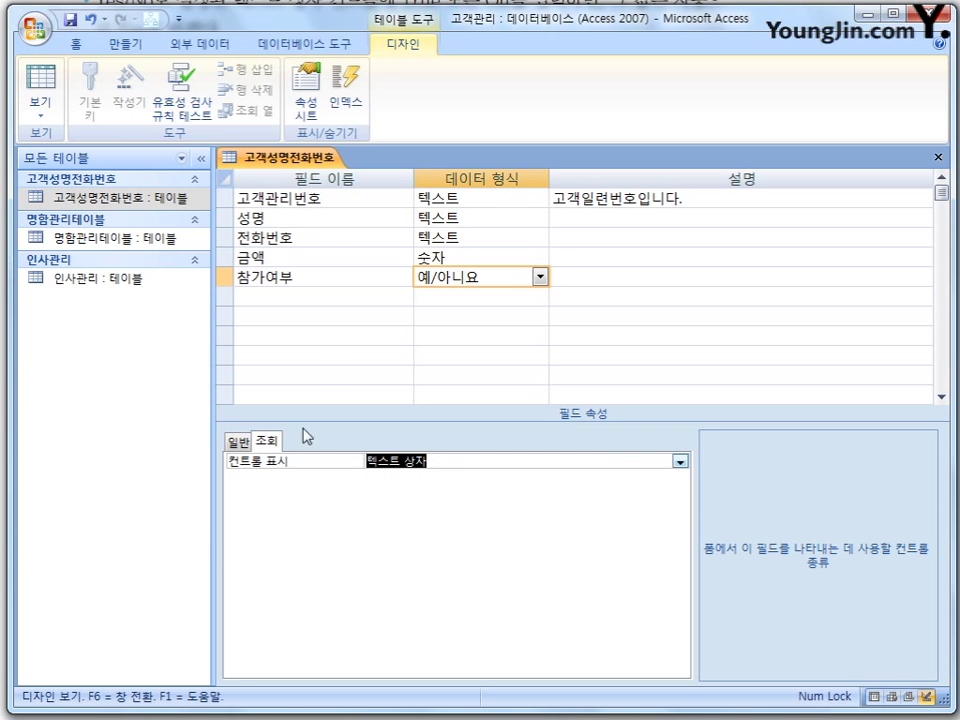
pyautogui.rightClick(313, 163)
pyautogui.click(412, 258)
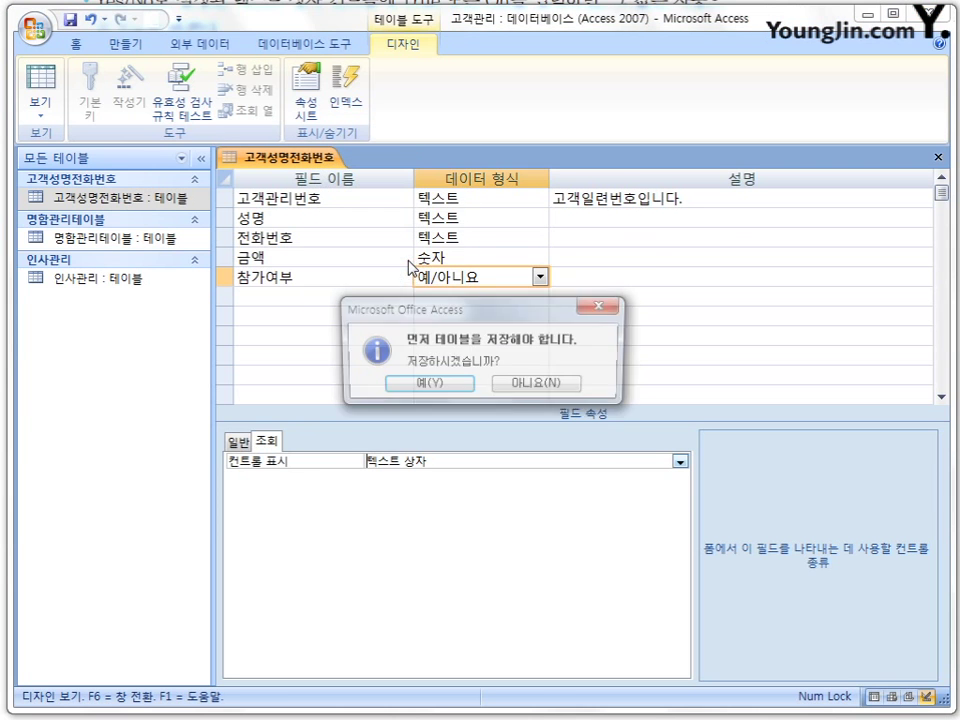
pyautogui.click(436, 384)
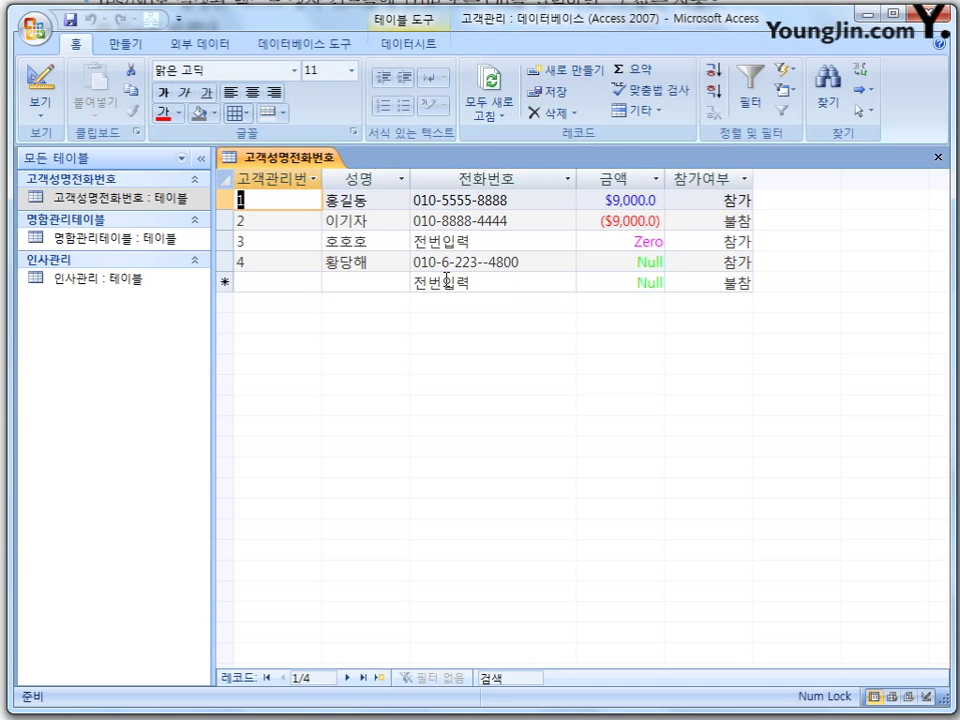
# Return to Design view and review the general and lookup properties of 참가여부, followed by the 전화번호 and 금액 field formats
pyautogui.rightClick(313, 163)
pyautogui.click(377, 240)
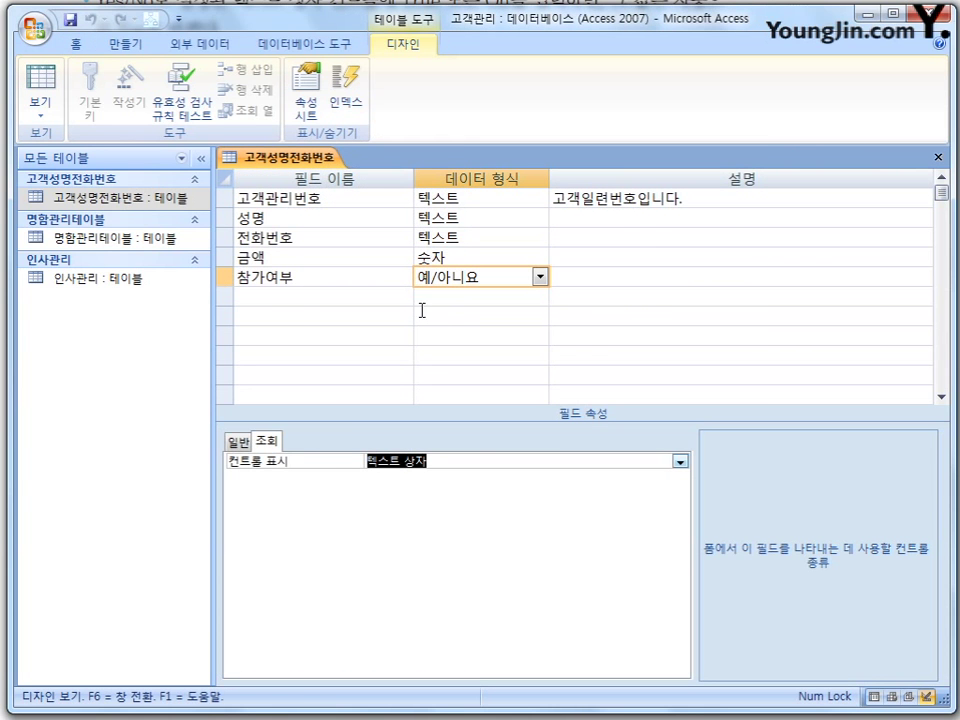
pyautogui.click(240, 443)
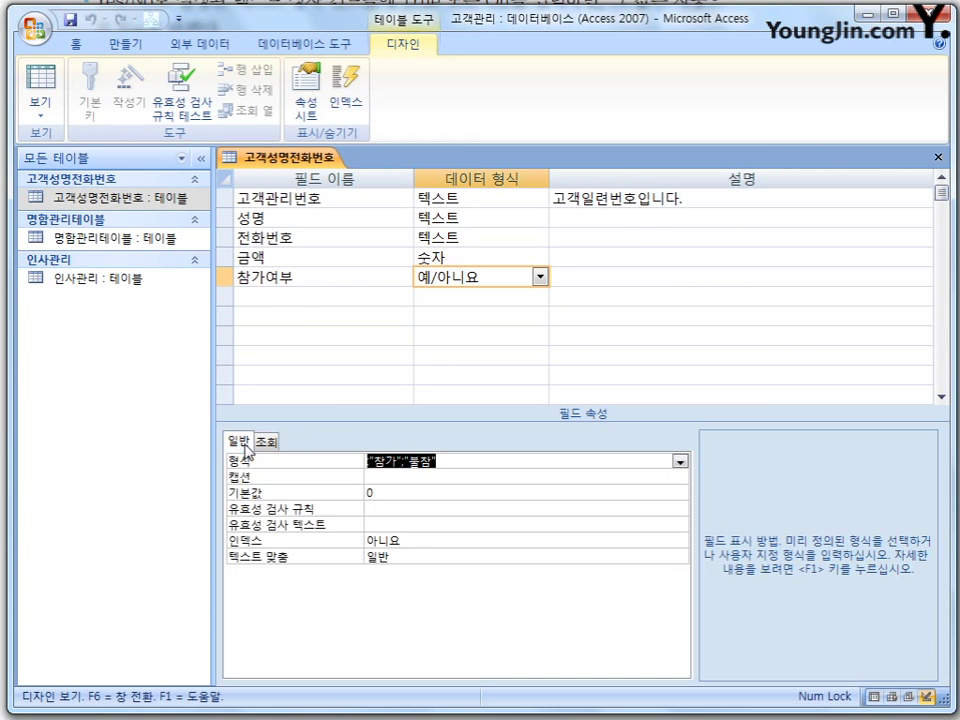
pyautogui.click(270, 442)
pyautogui.click(240, 442)
pyautogui.click(497, 237)
pyautogui.click(495, 258)
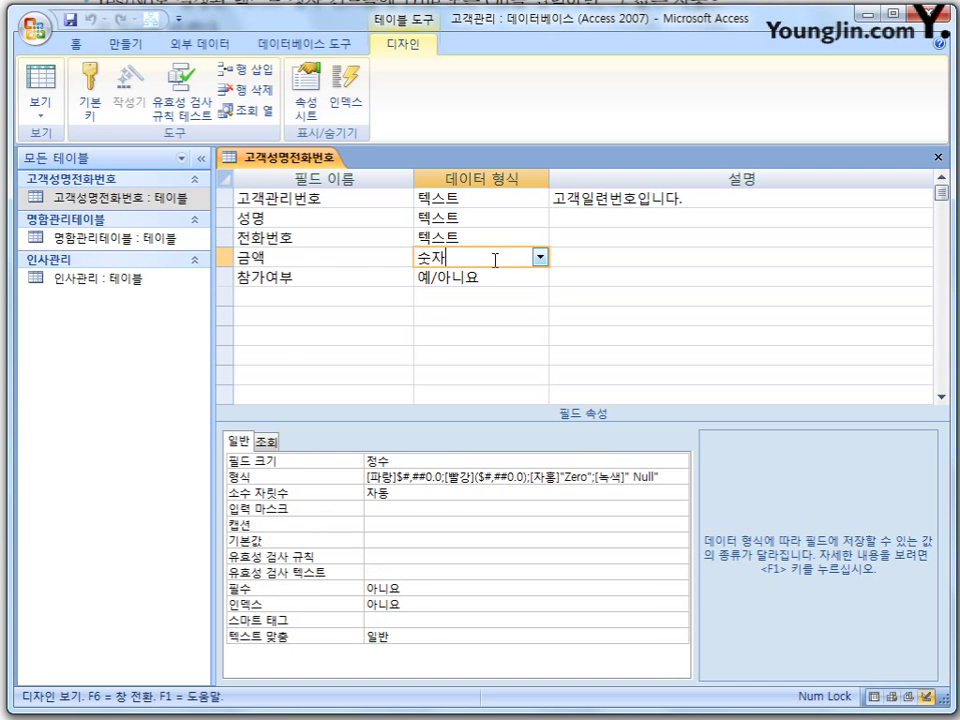